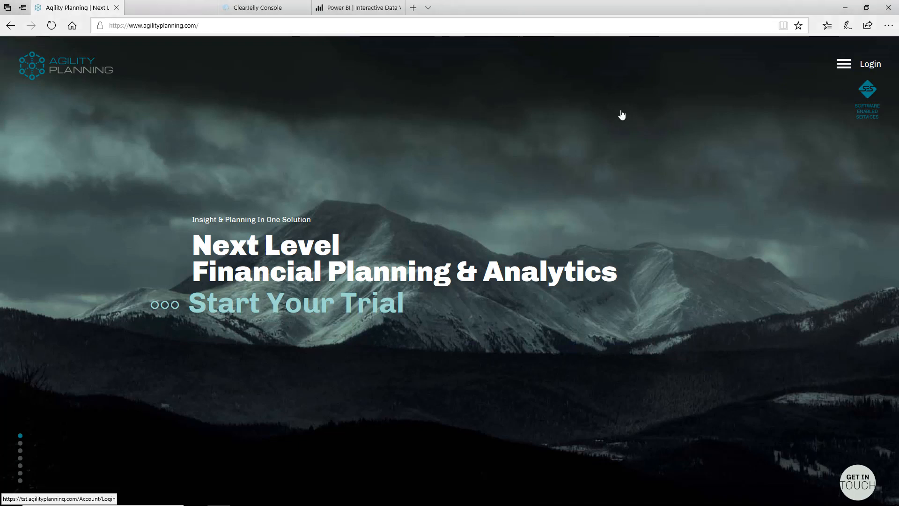
Sign in to Agility Planning using the saved email suggestion so the password autofills
left_click(376, 227)
left_click(374, 226)
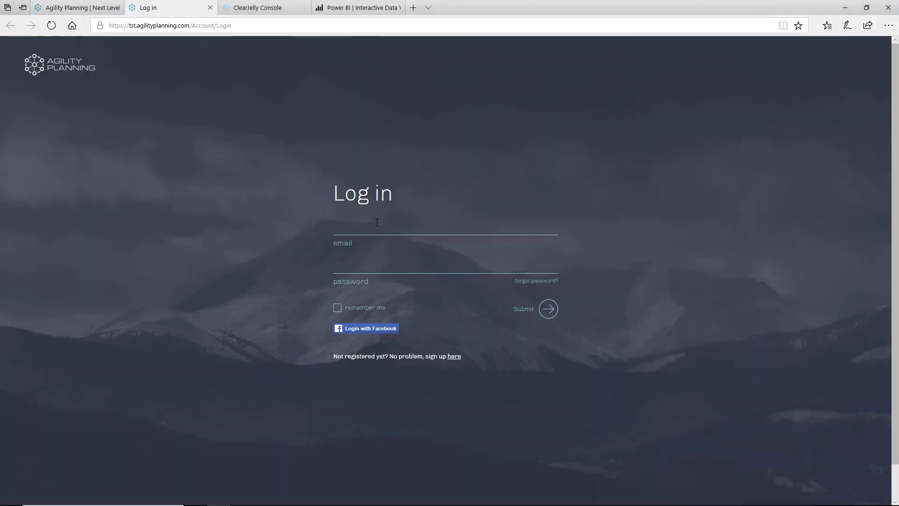
type("ma")
key("Down")
key("Return")
key("Return")
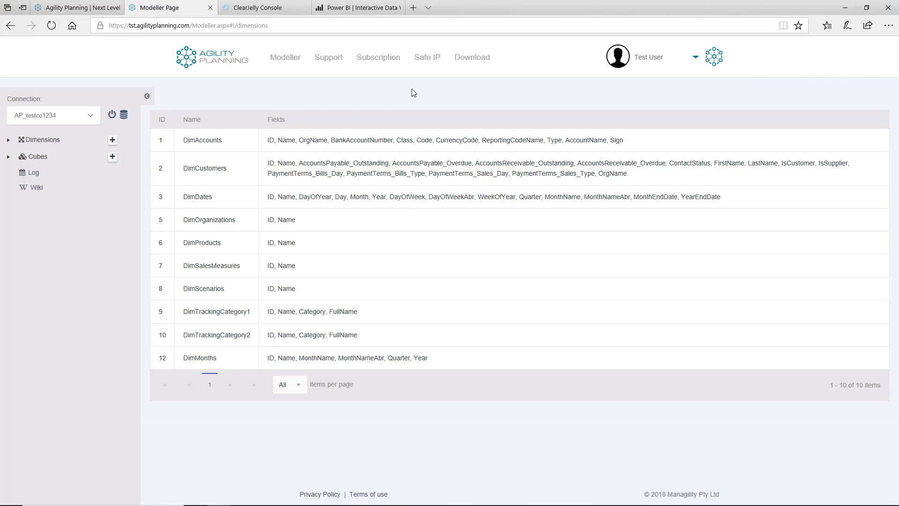
Visit Safe IP and the Dimensions node, then switch to the ClearJelly browser tab
left_click(424, 63)
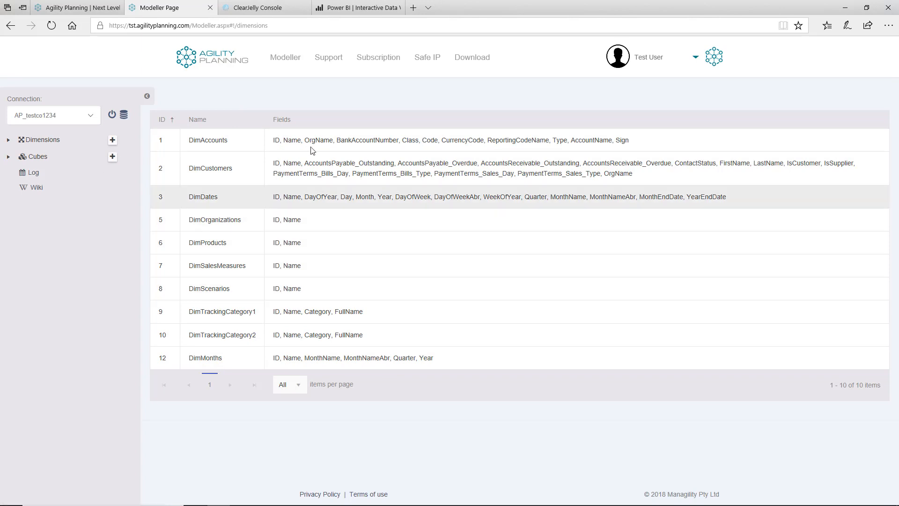
left_click(103, 139)
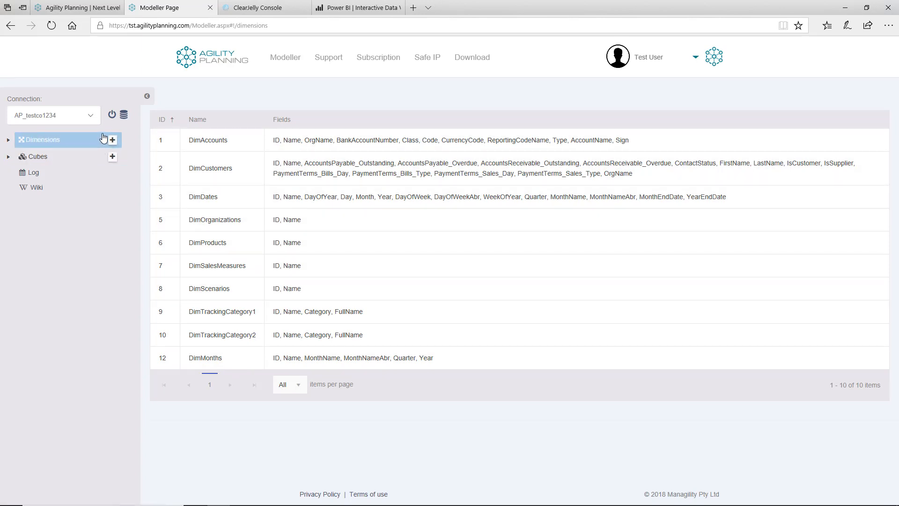
left_click(262, 8)
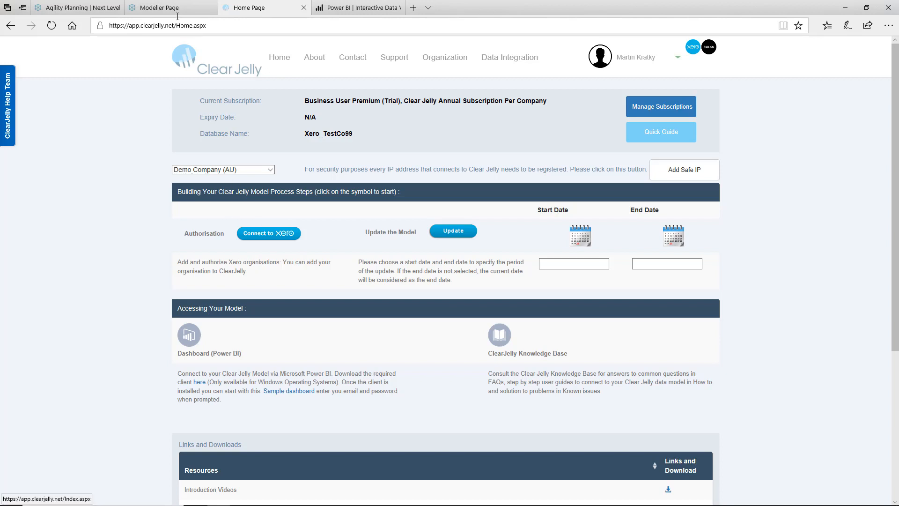
Switch back to the Agility Planning Modeller browser tab
left_click(161, 8)
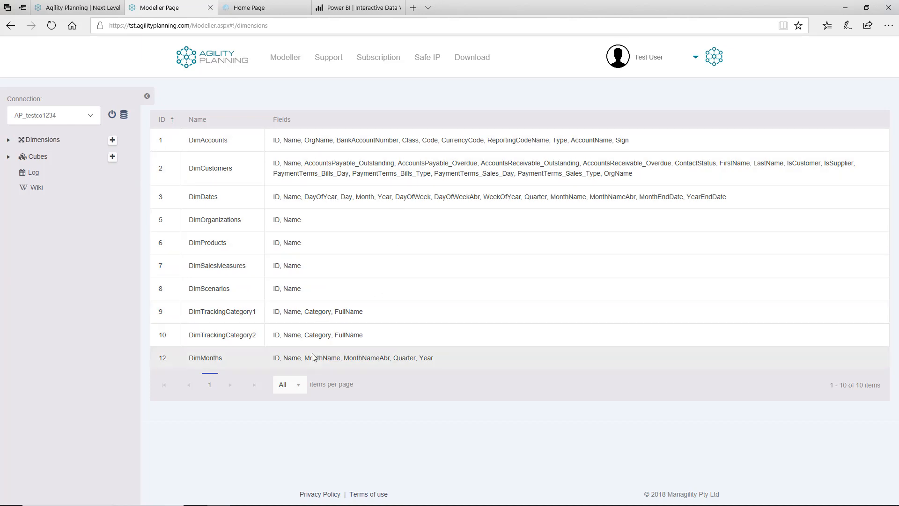
Connect to AP_DEMO, expand Dimensions and Cubes, and open the DimScenario dimension
left_click(93, 119)
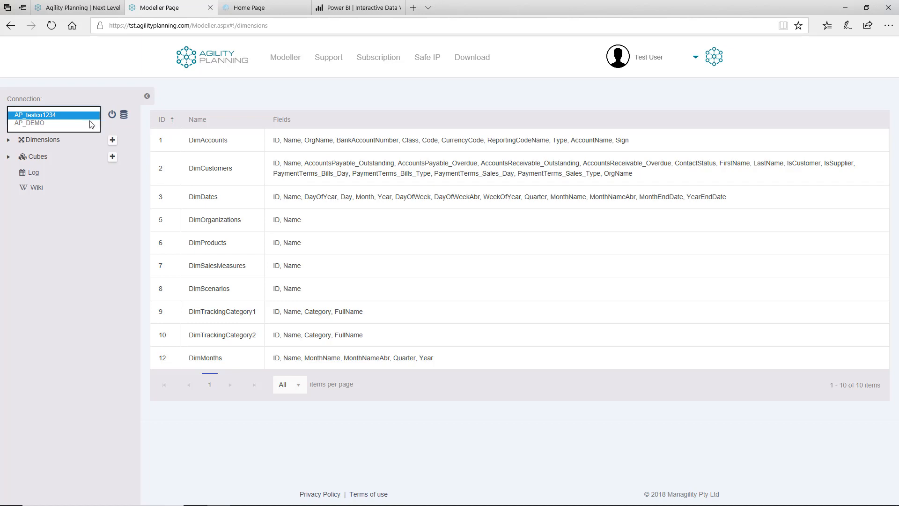
left_click(47, 123)
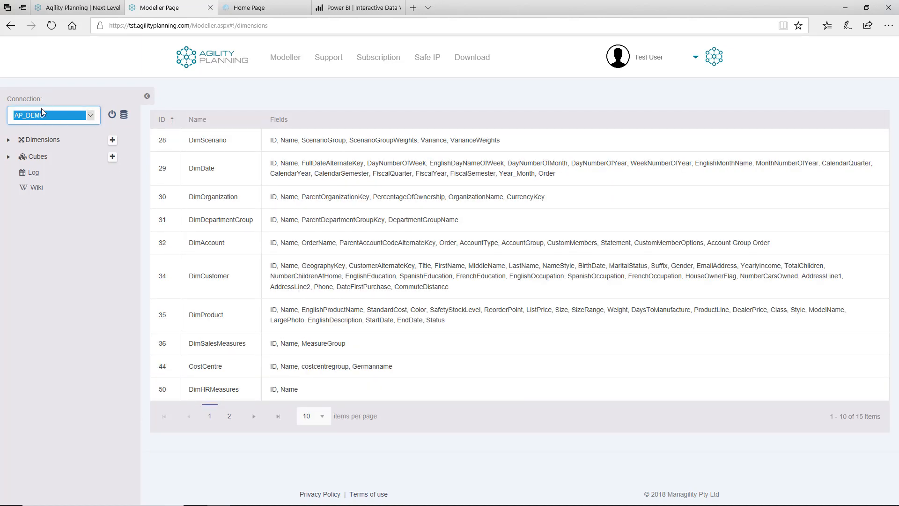
left_click(8, 141)
left_click(9, 141)
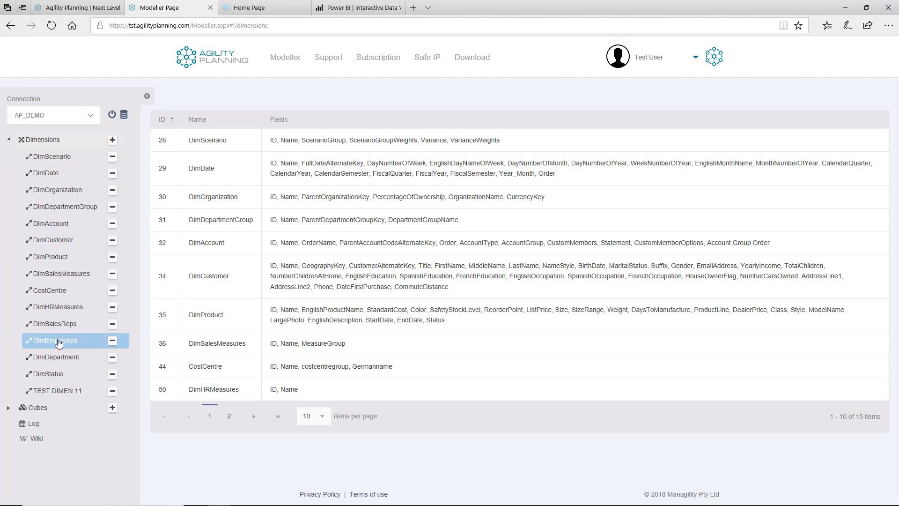
left_click(9, 407)
scroll(28, 407, "down", 1)
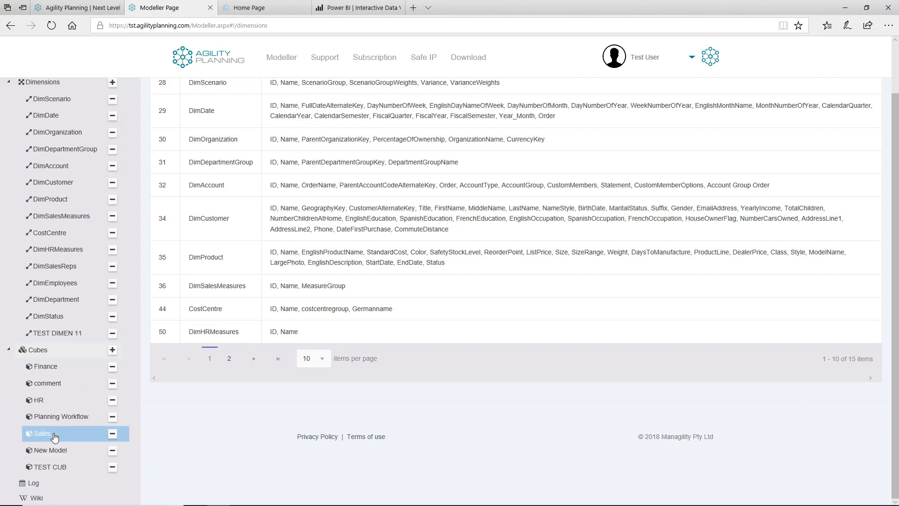
scroll(59, 430, "up", 1)
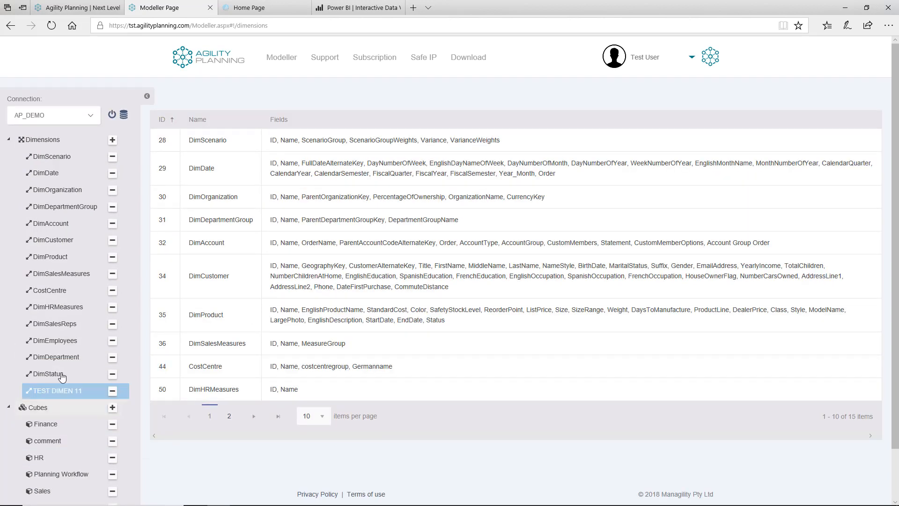
left_click(51, 157)
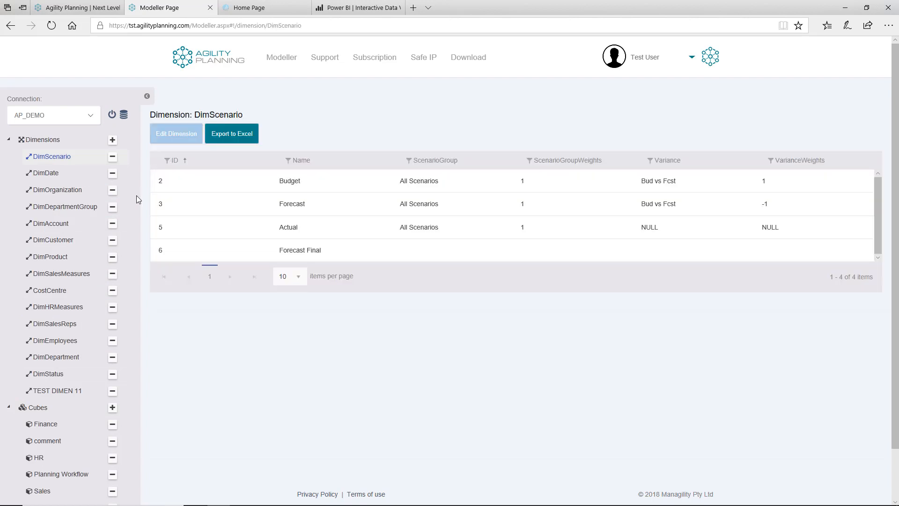
Edit DimScenario and add a new element named Demo
left_click(187, 141)
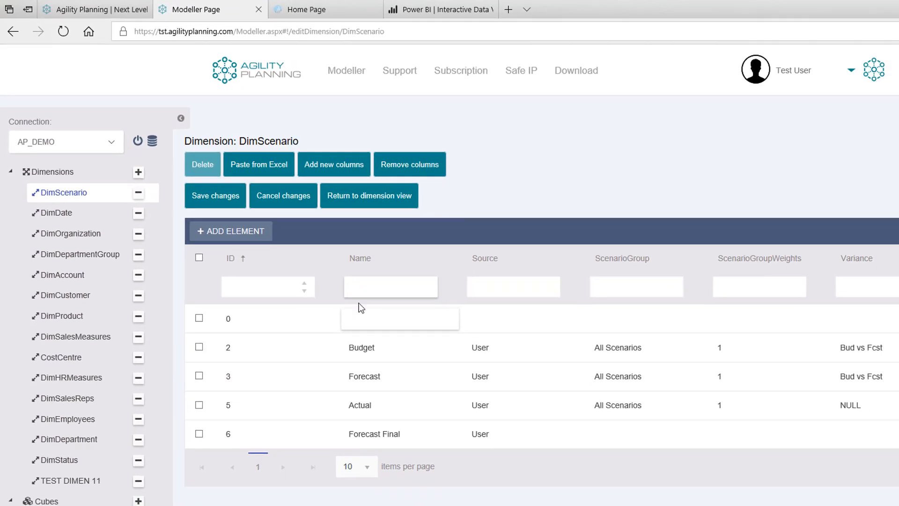
type("Demo")
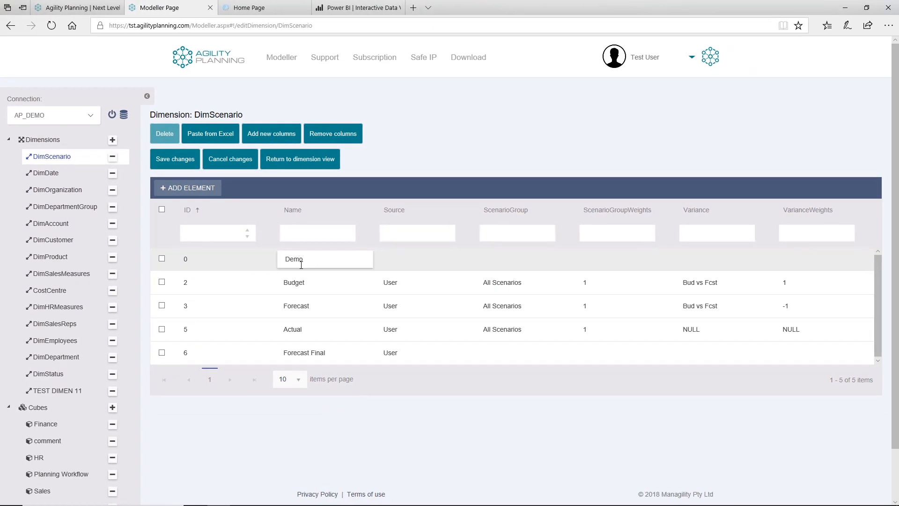
key("Return")
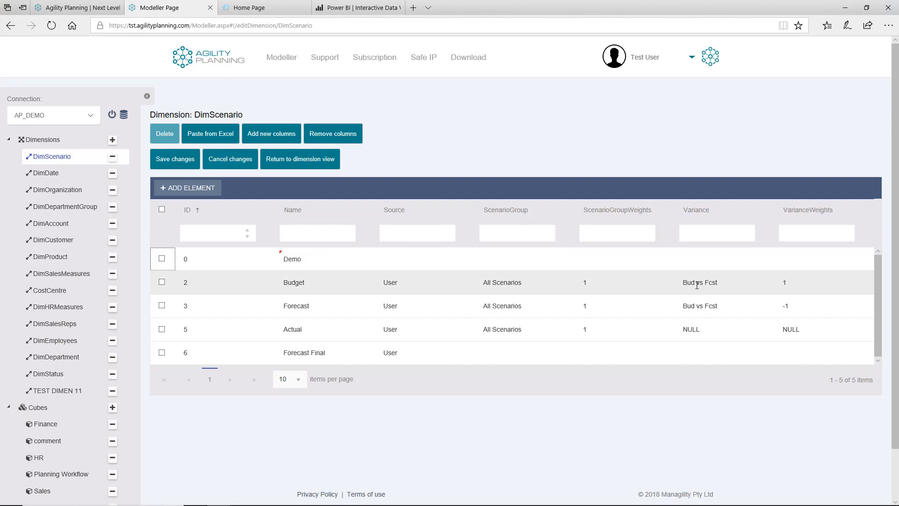
Open the Paste from Excel box and cancel it without pasting
left_click(210, 134)
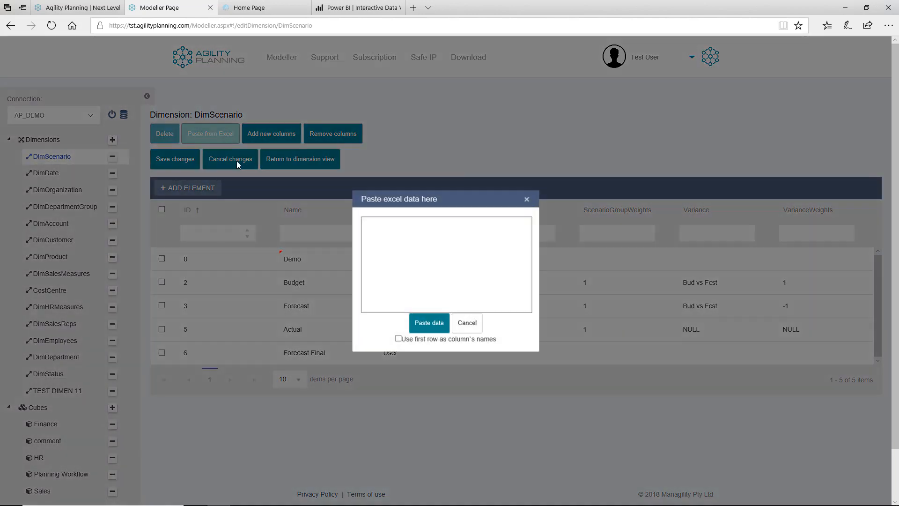
left_click(468, 324)
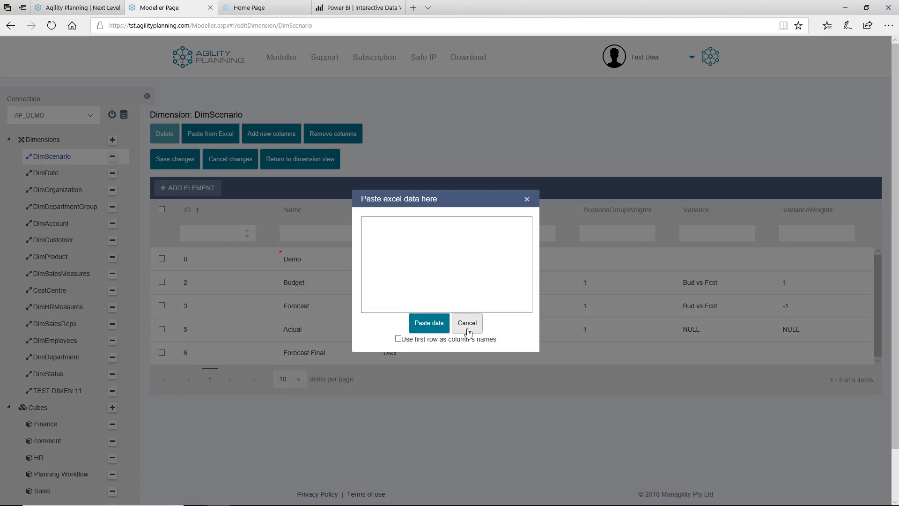
scroll(80, 290, "down", 2)
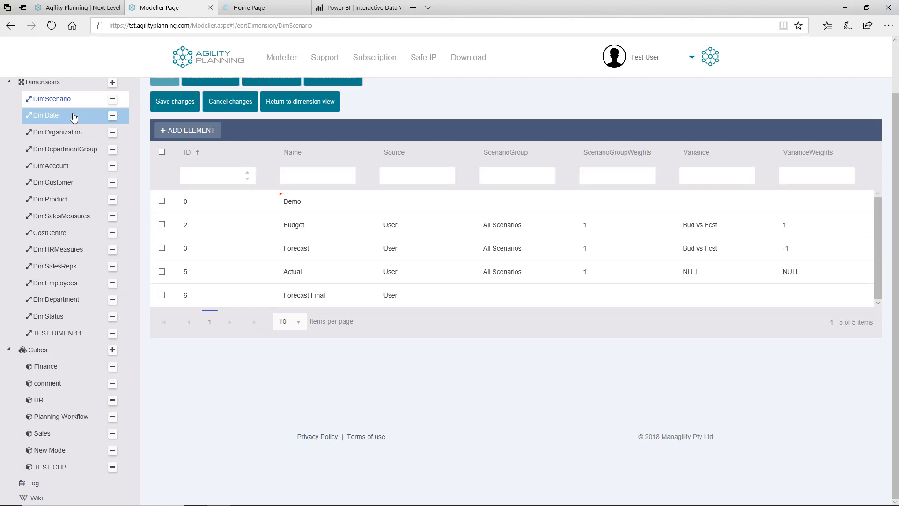
Open the Finance cube and show its Pivot view summing Amount
left_click(54, 369)
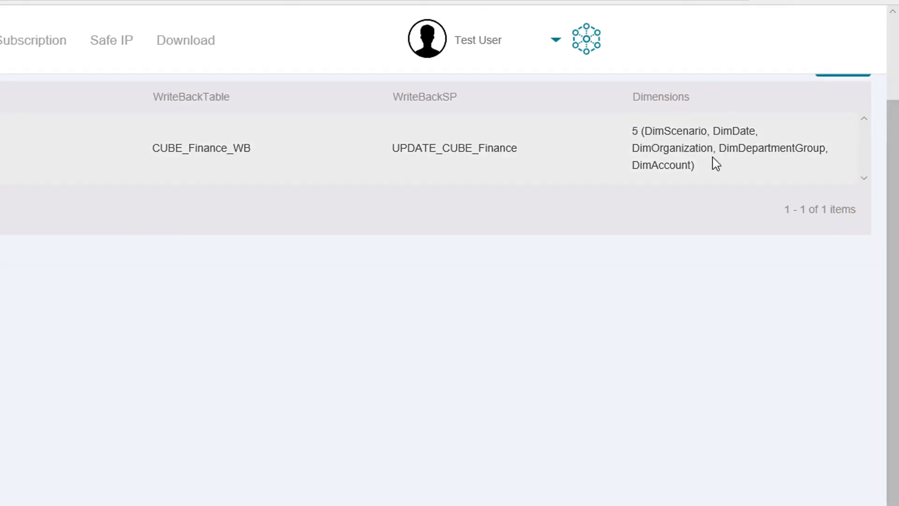
scroll(618, 191, "up", 2)
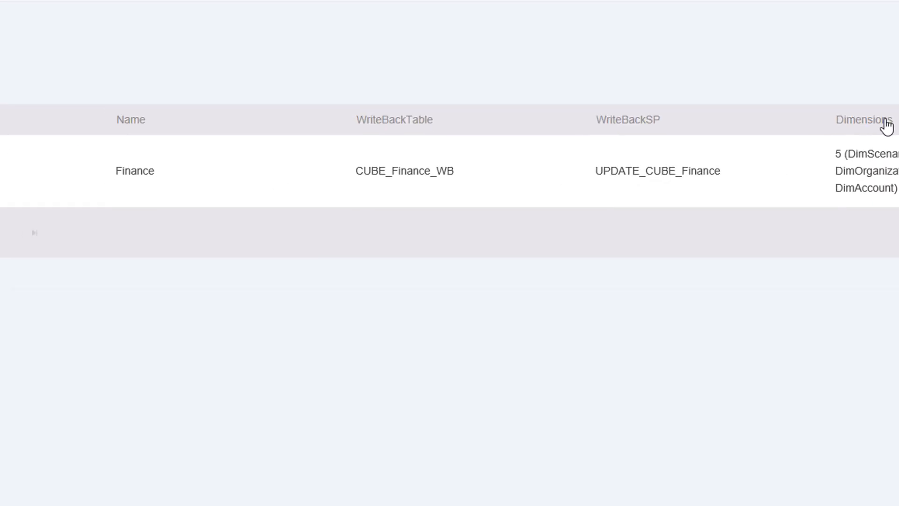
left_click(843, 162)
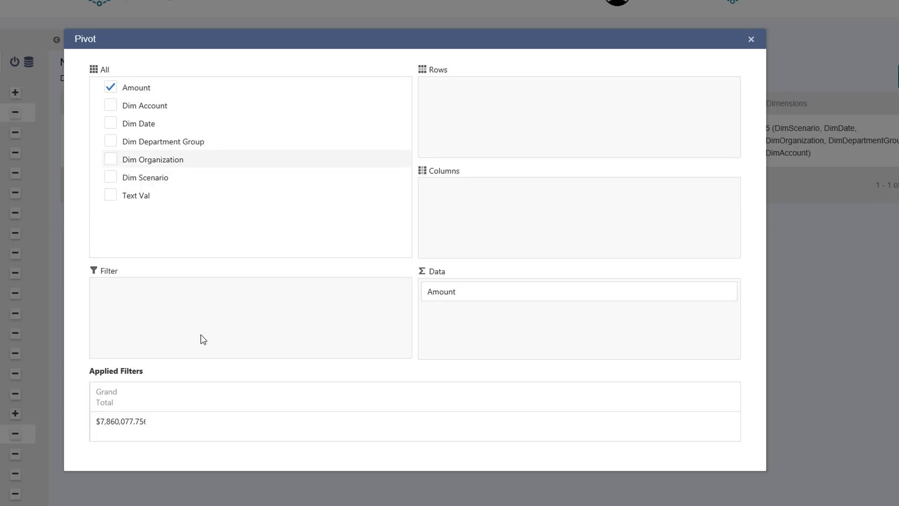
Lay out the pivot: Dim Organization as filter, Dim Scenario in columns, Dim Date in rows
left_click_drag(203, 339, 201, 335)
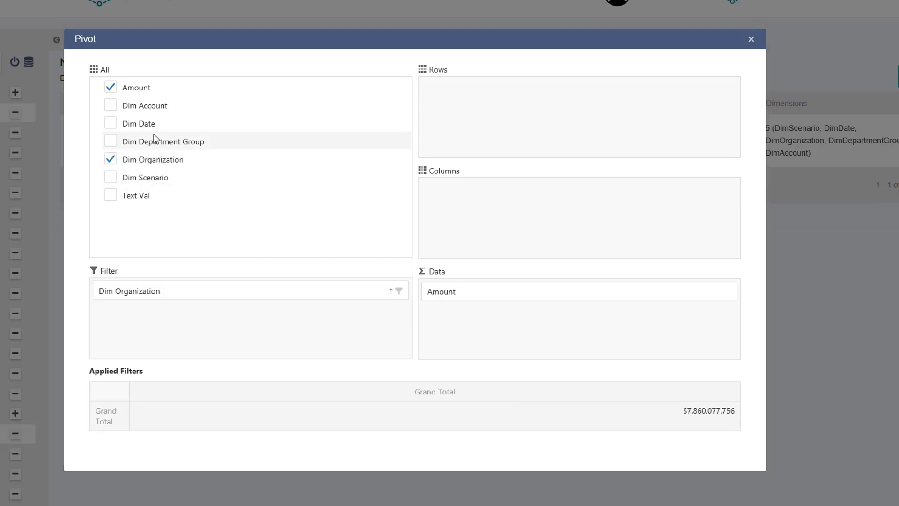
left_click_drag(155, 181, 521, 199)
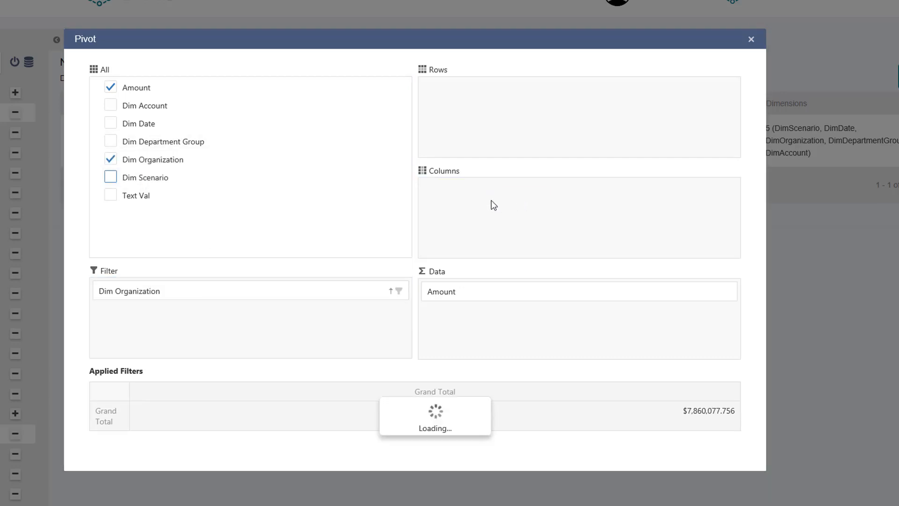
left_click_drag(150, 128, 568, 128)
scroll(548, 132, "down", 9)
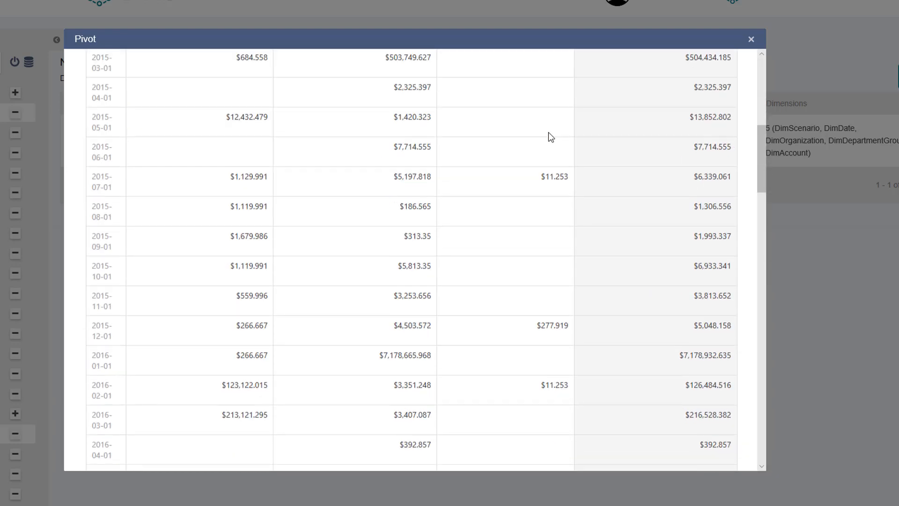
scroll(267, 234, "up", 7)
scroll(252, 230, "up", 3)
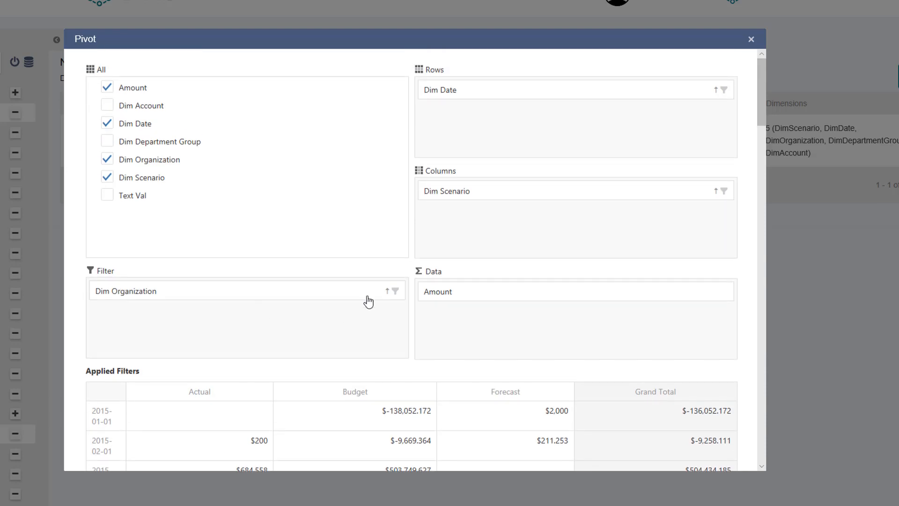
Filter Dim Organization to Australia, review the grid, and close the pivot
left_click(395, 292)
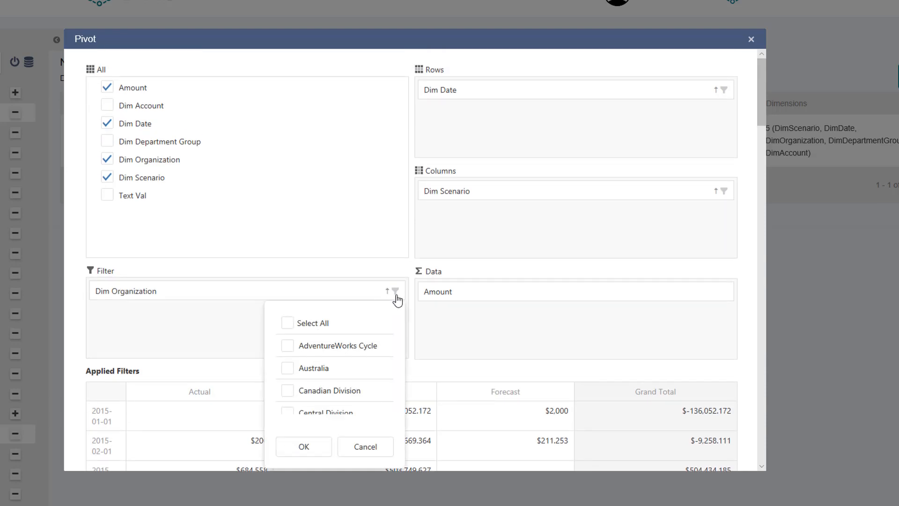
left_click(313, 369)
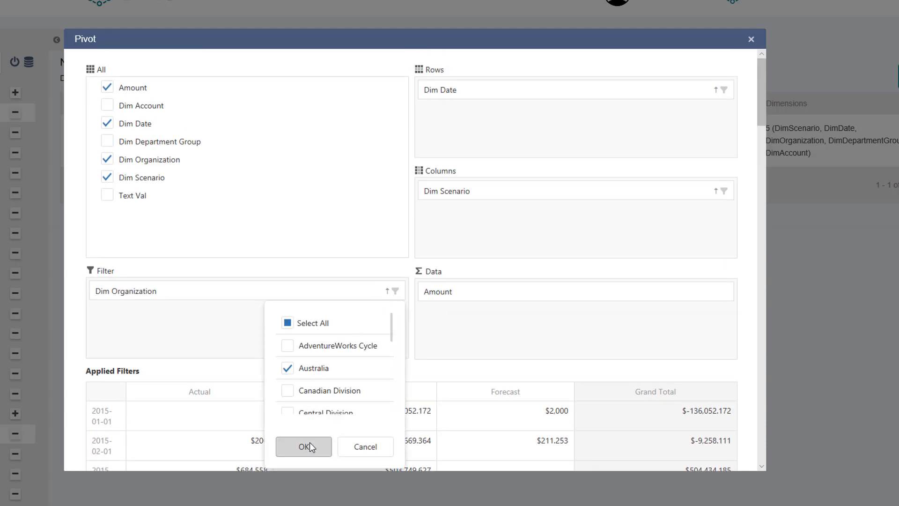
left_click(307, 446)
scroll(449, 314, "down", 5)
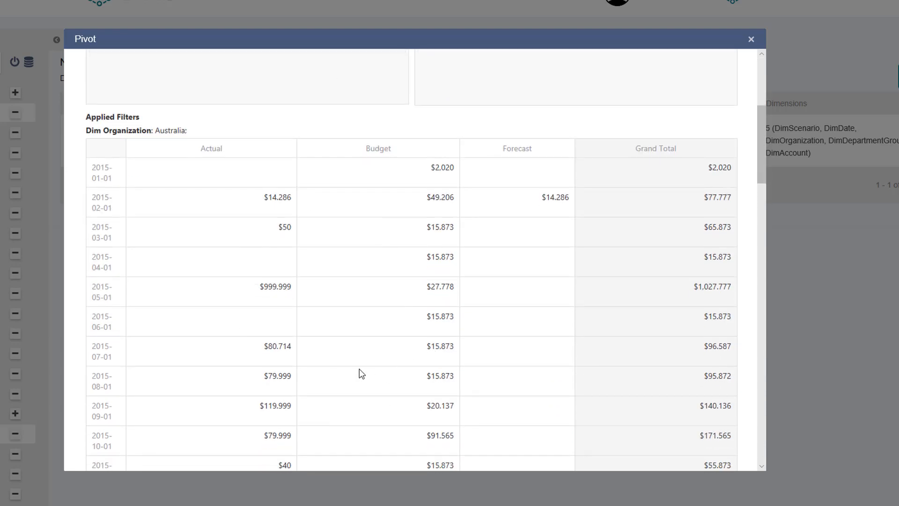
scroll(361, 373, "up", 3)
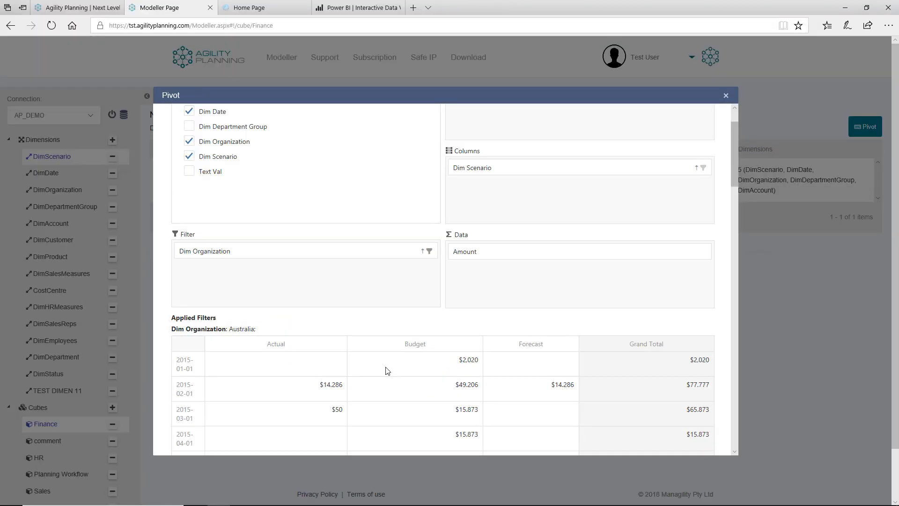
left_click(725, 96)
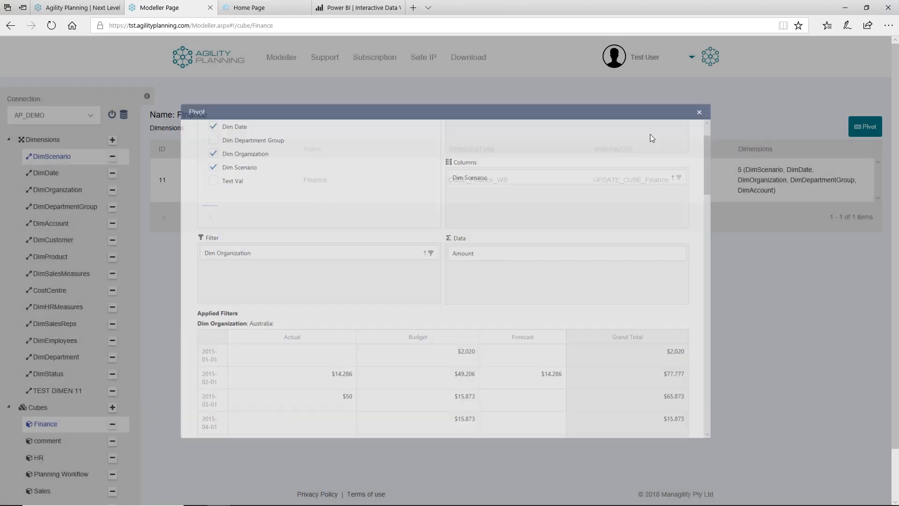
Open the activity log and find the successful Splashing entry on the Finance cube
scroll(47, 319, "down", 2)
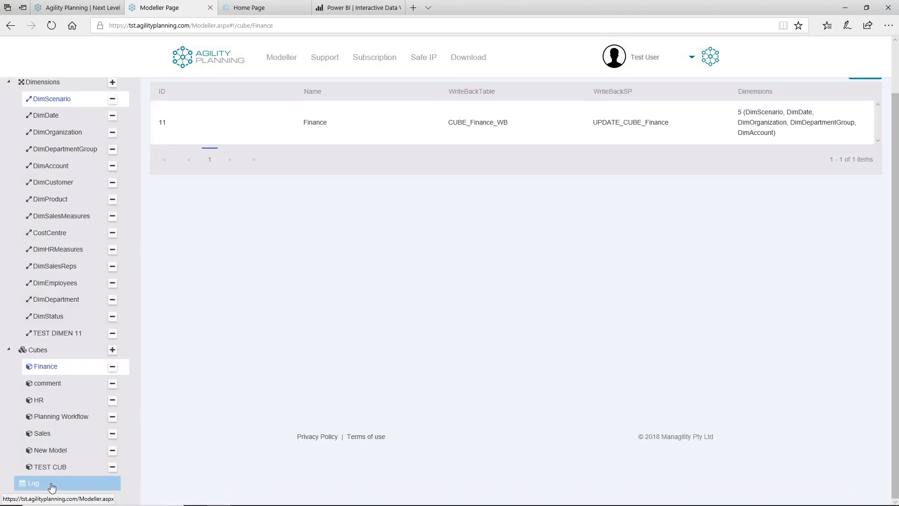
left_click(68, 489)
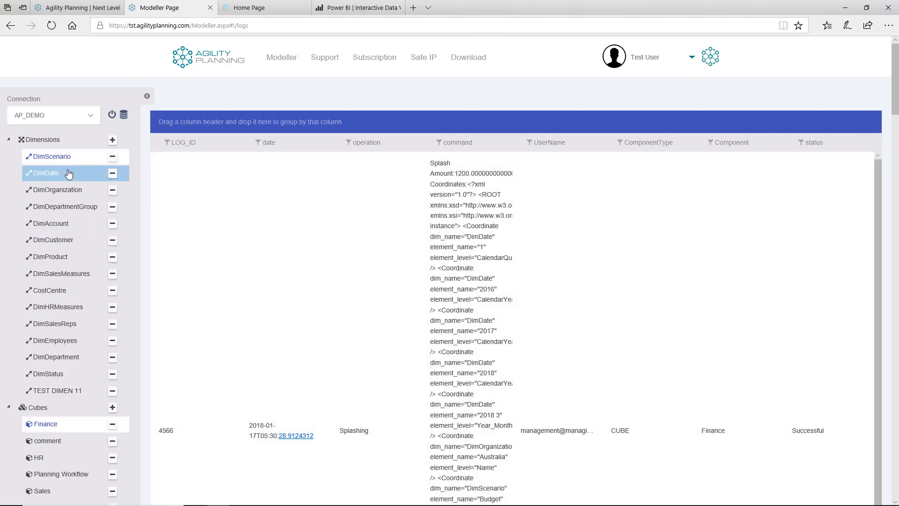
scroll(61, 196, "down", 5)
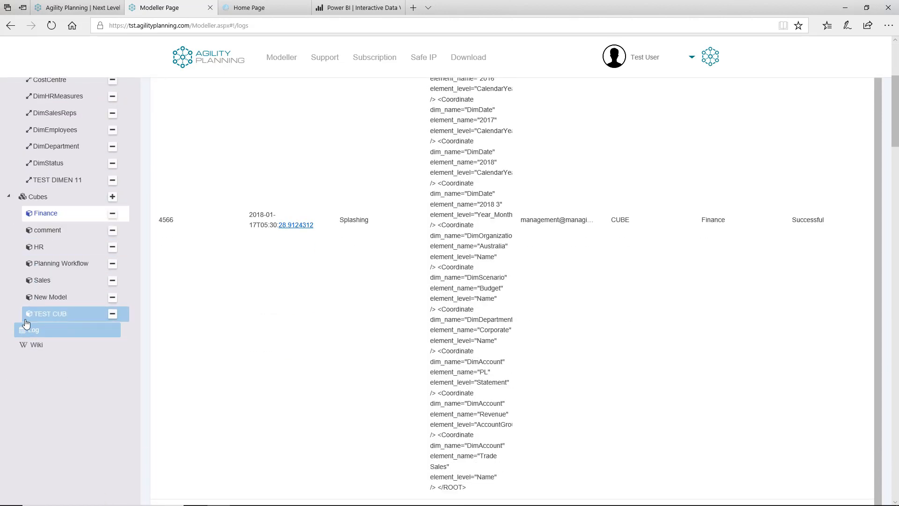
left_click(37, 349)
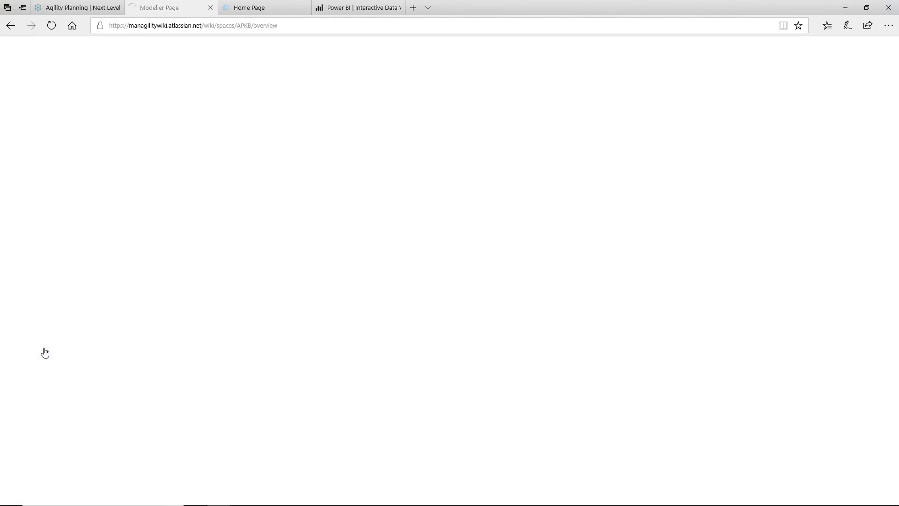
left_click(179, 298)
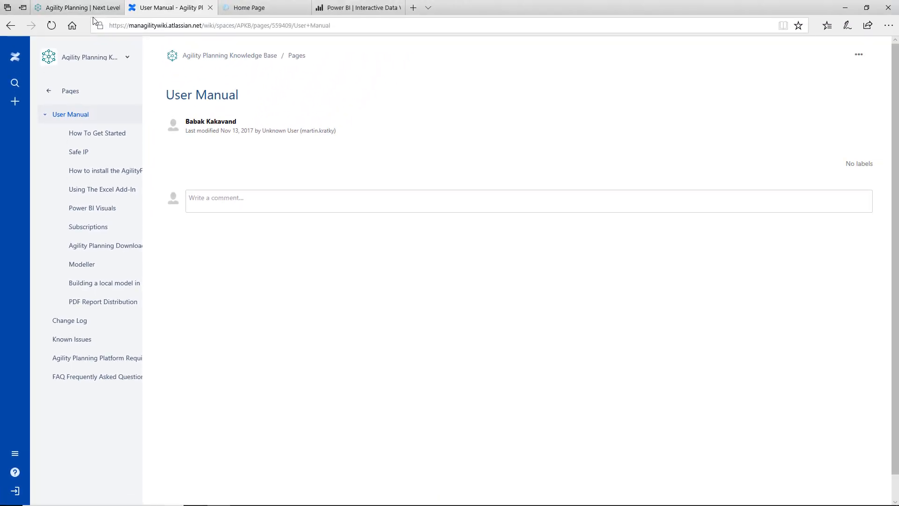
key("alt+Left")
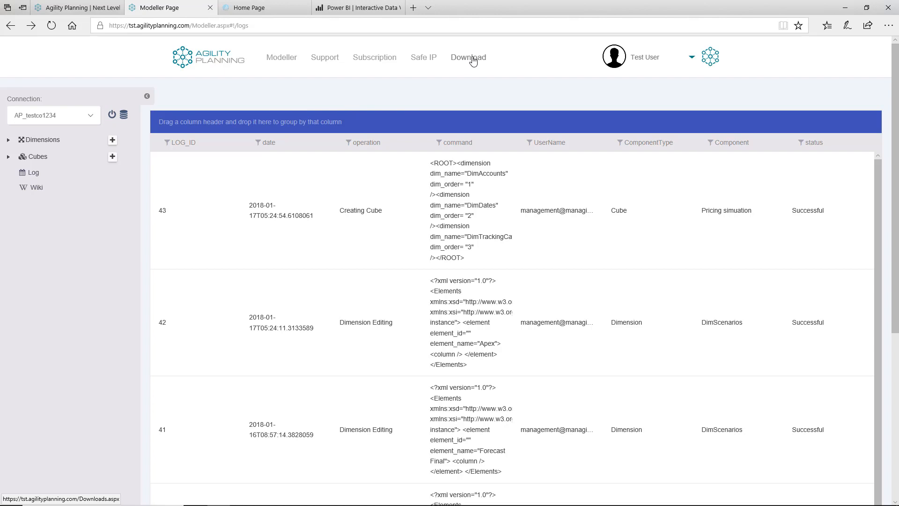
Open the Download page from the top navigation
left_click(471, 58)
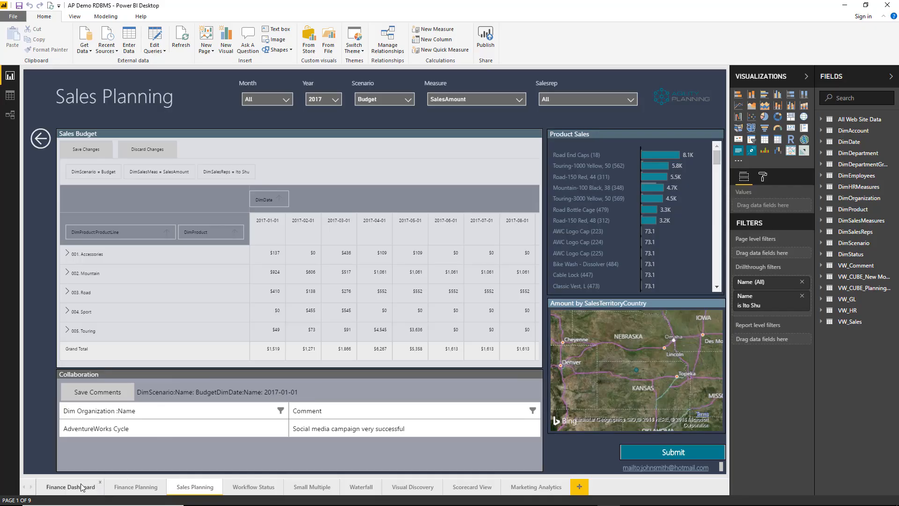
On the Finance Dashboard, explain the 54.04% January-to-February 2017 Actual decrease
left_click(70, 487)
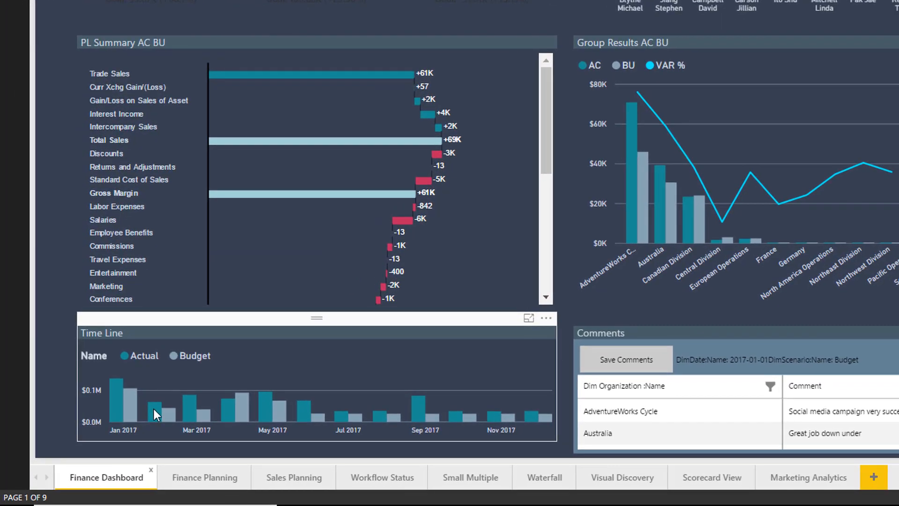
right_click(154, 408)
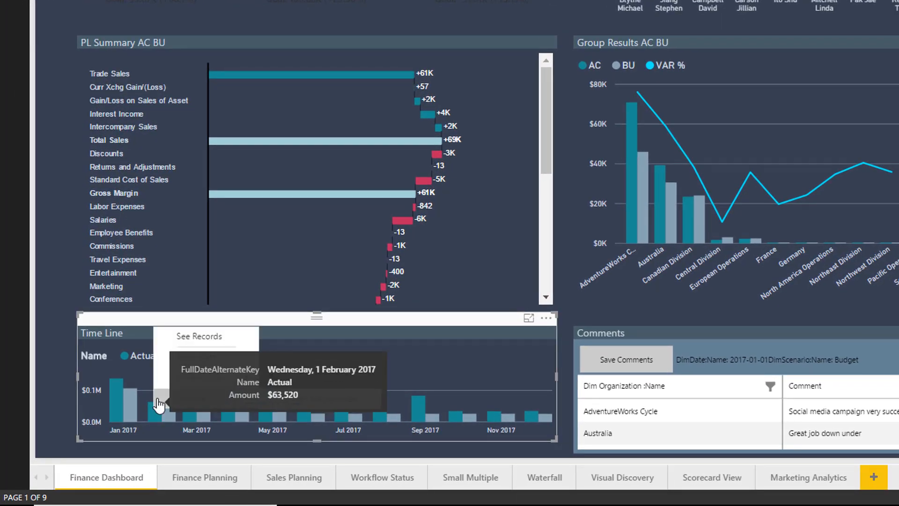
mouse_move(199, 395)
left_click(300, 403)
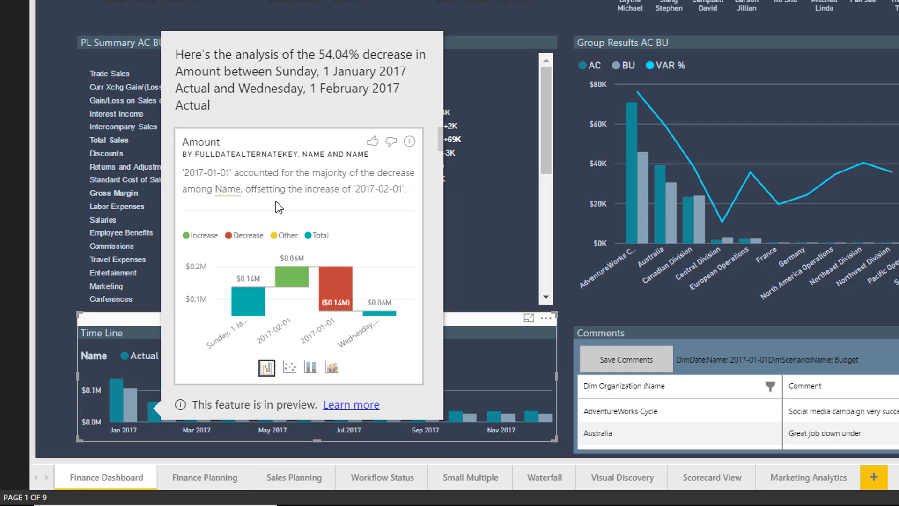
scroll(279, 196, "down", 5)
scroll(285, 185, "down", 10)
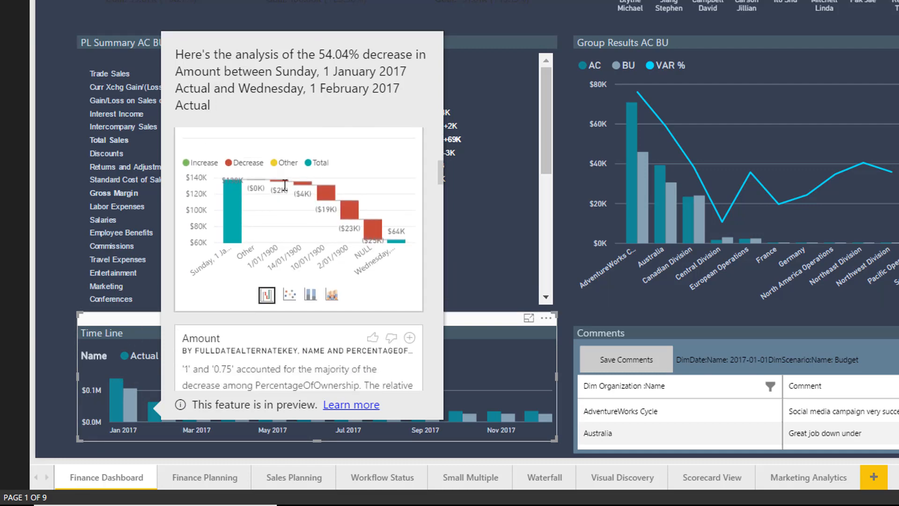
scroll(285, 187, "down", 3)
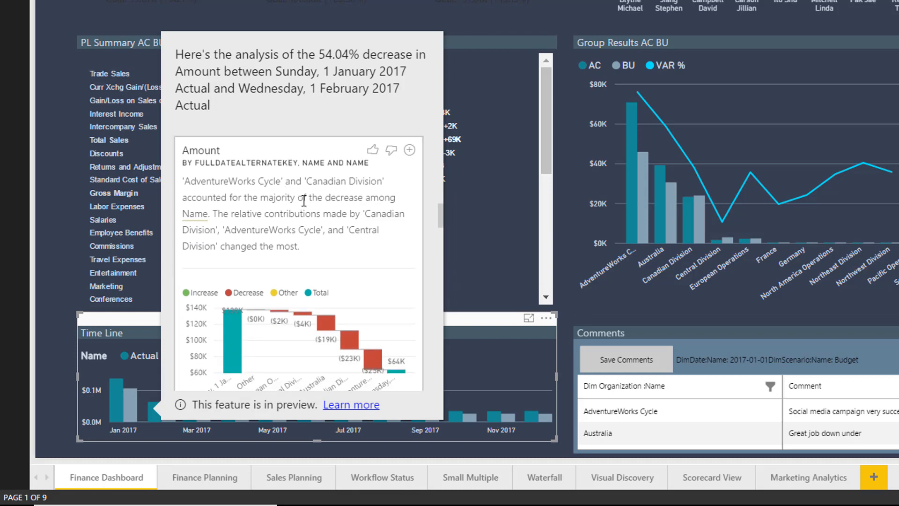
scroll(305, 200, "down", 3)
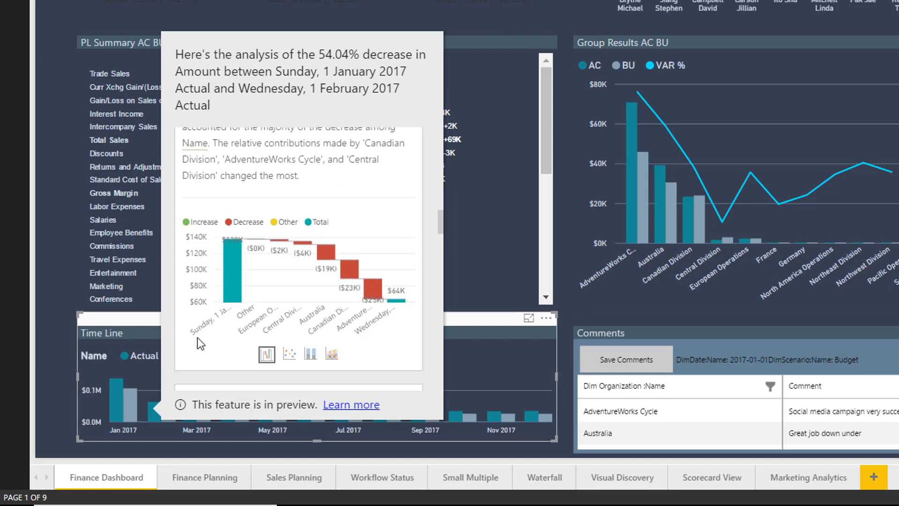
scroll(304, 312, "up", 3)
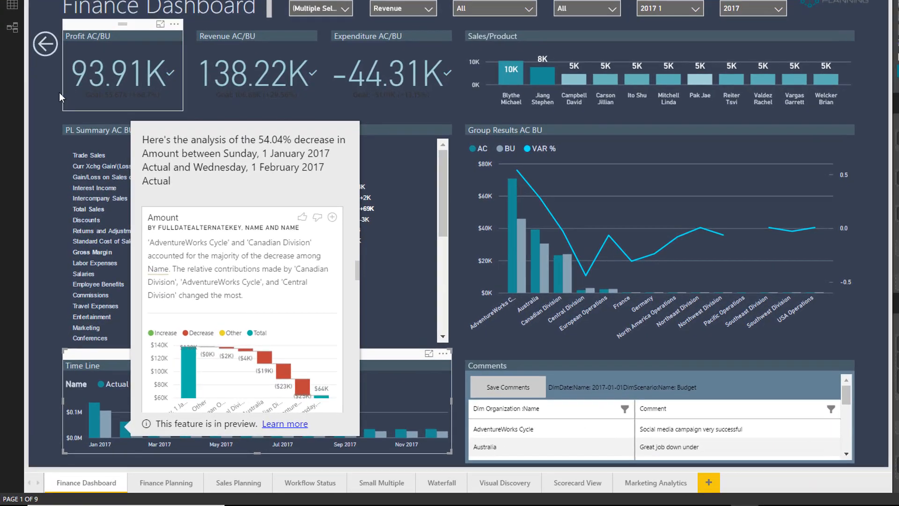
Close the decrease analysis and drill through from the top sales rep's bar to Sales Planning
left_click(59, 92)
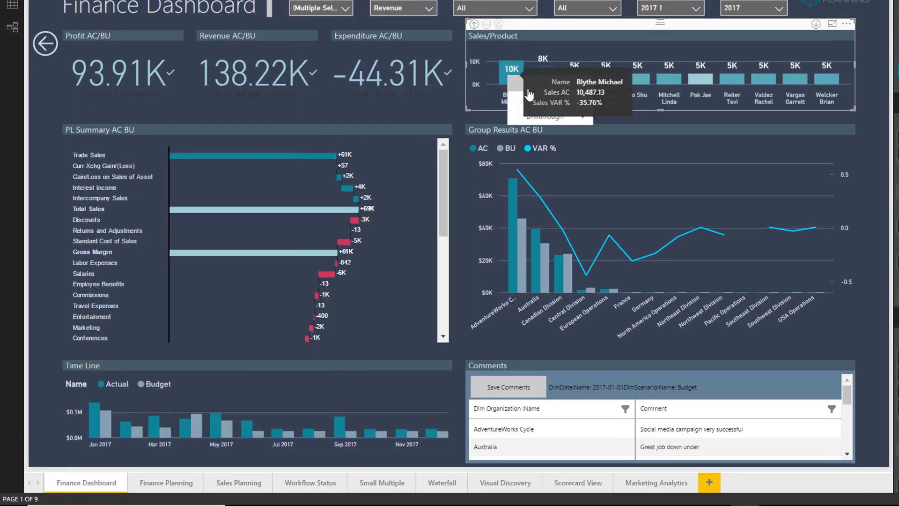
right_click(508, 77)
mouse_move(561, 116)
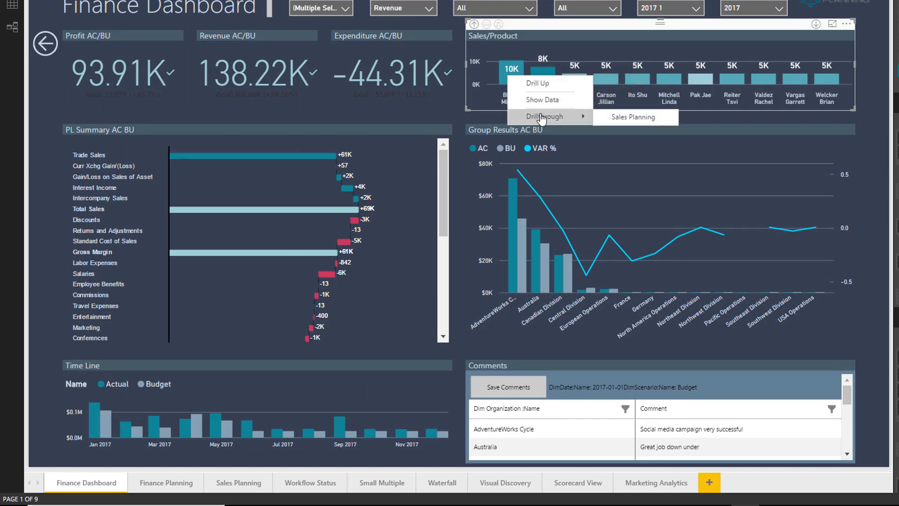
left_click(621, 118)
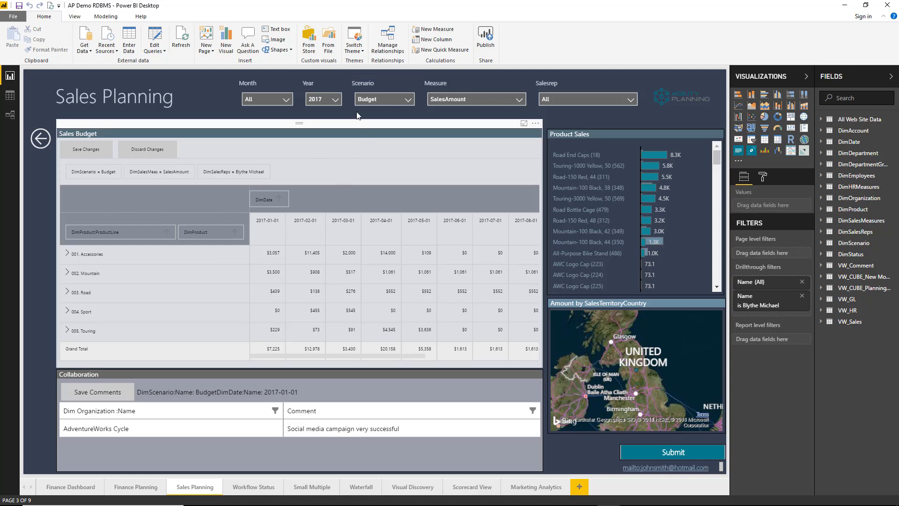
Switch the Sales Budget matrix's Scenario to Forecast Final
left_click(407, 100)
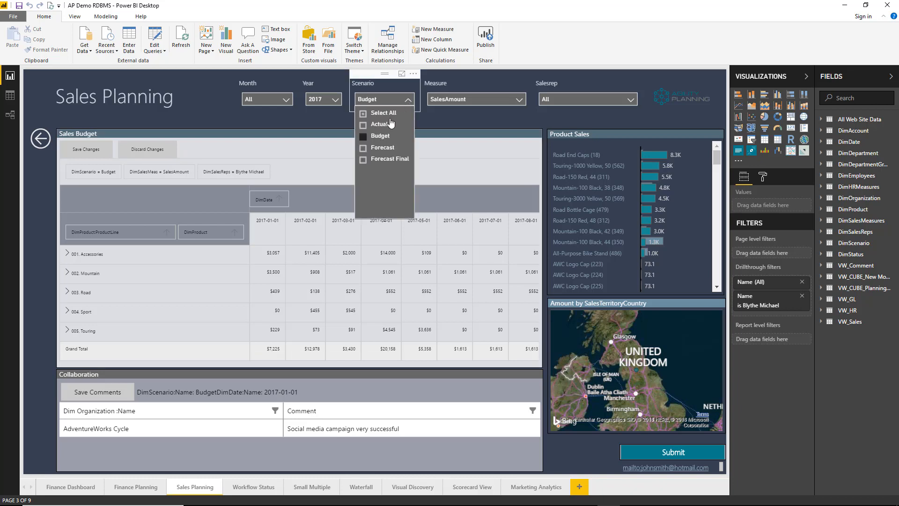
left_click(383, 160)
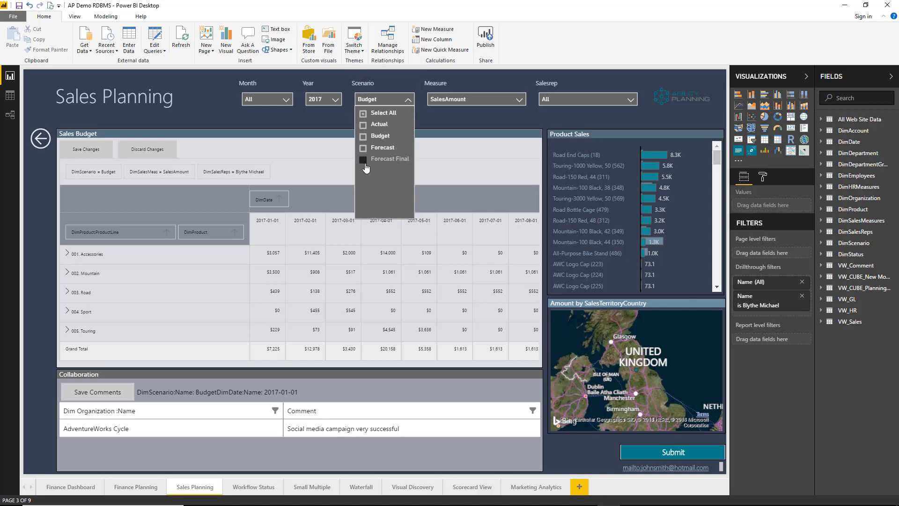
left_click(407, 100)
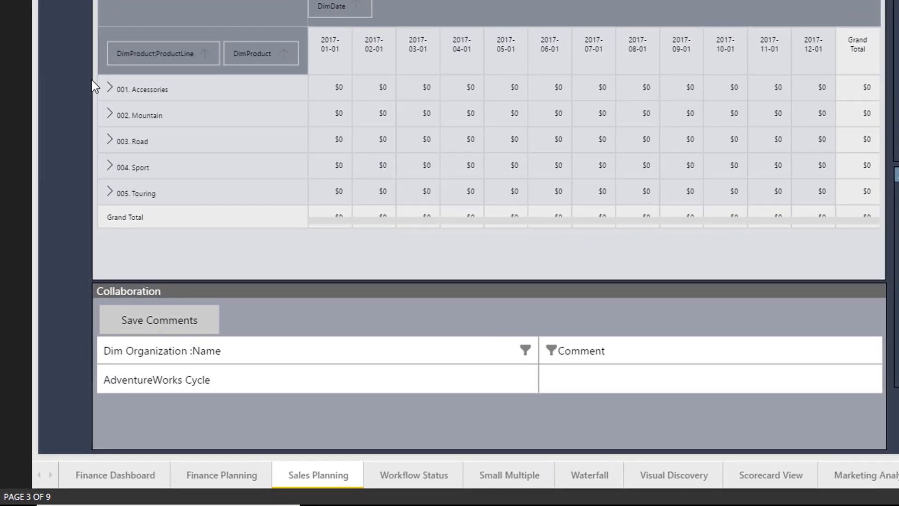
Under 001. Accessories, set Cone-Shaped Race's January 2017 value to 1,000
left_click(111, 88)
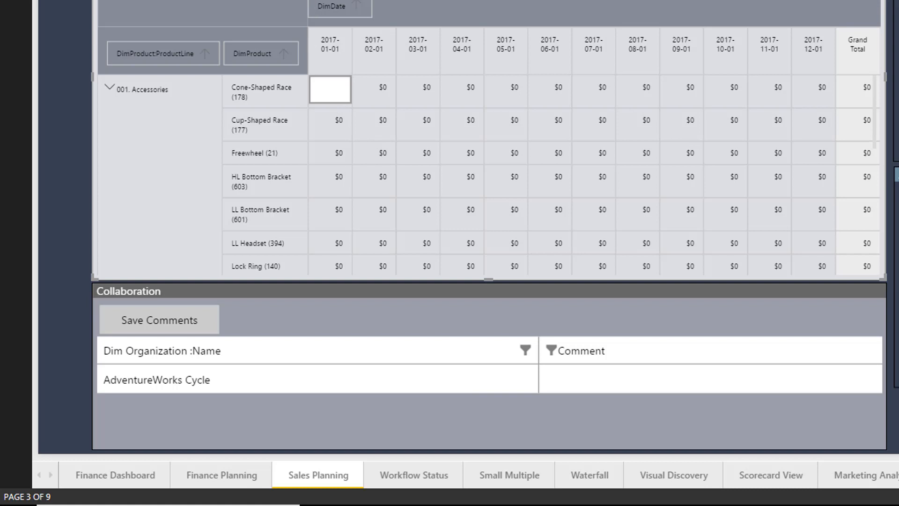
left_click(328, 83)
type("1000")
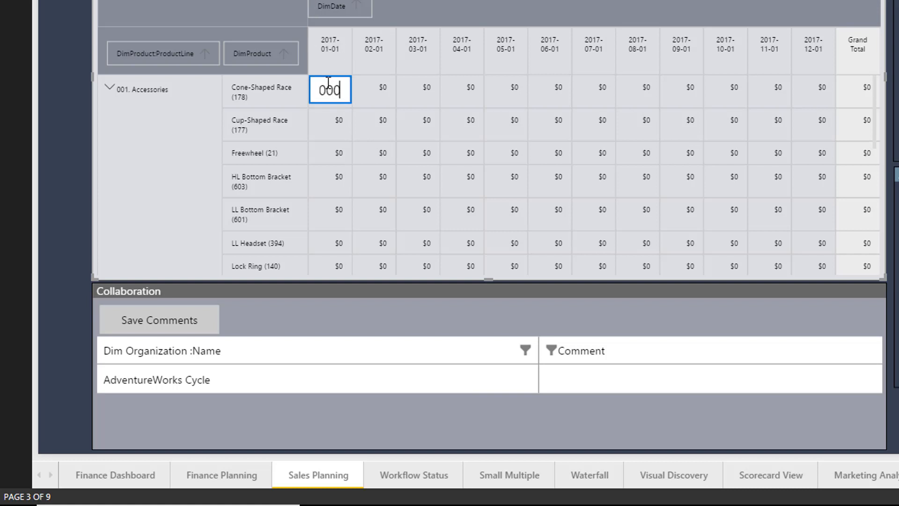
key("Return")
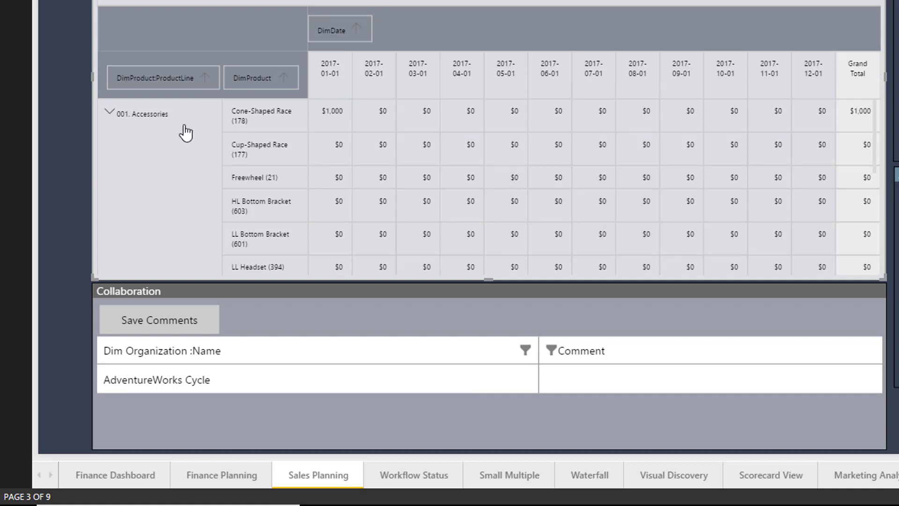
Collapse Accessories and overwrite its 2017-01-01 value with 1,500
left_click(113, 112)
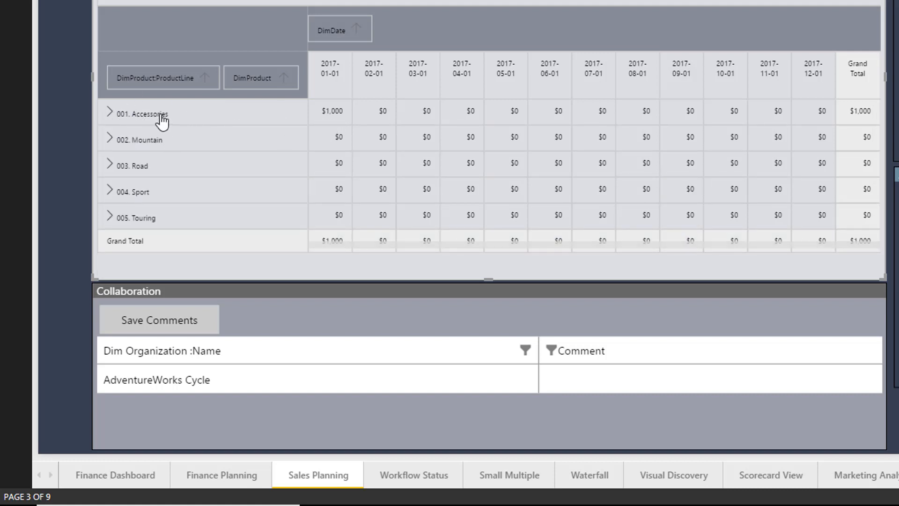
left_click(337, 115)
type("100")
left_click(335, 126)
key("ctrl+a")
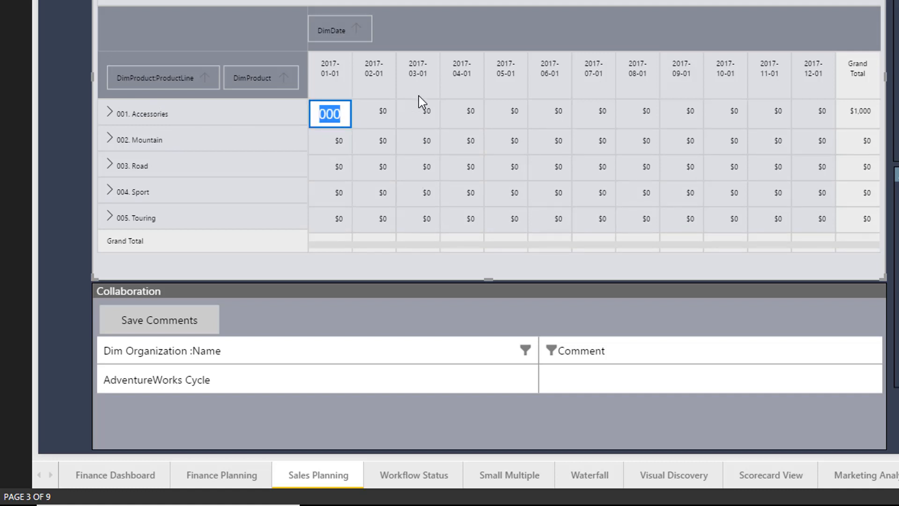
type("1,500")
key("Return")
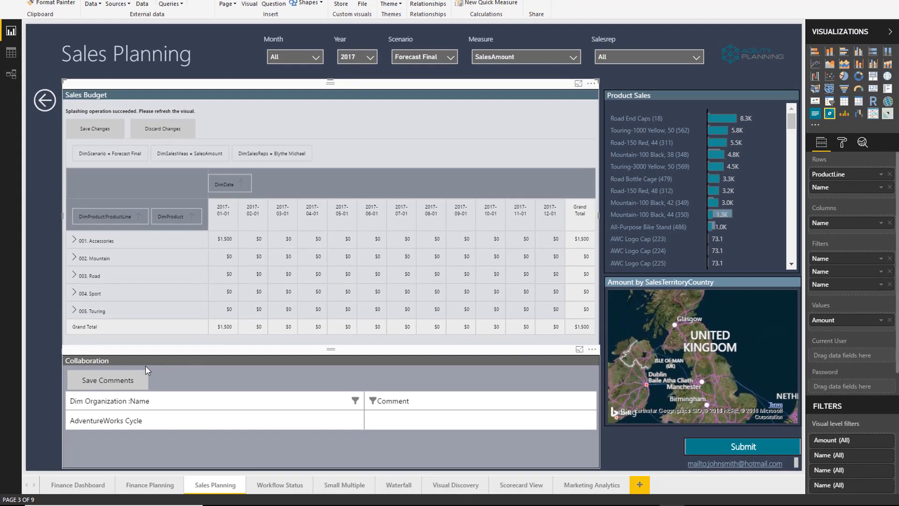
Add the comment 'Test' to the AdventureWorks Cycle row in the Collaboration table
left_click(554, 375)
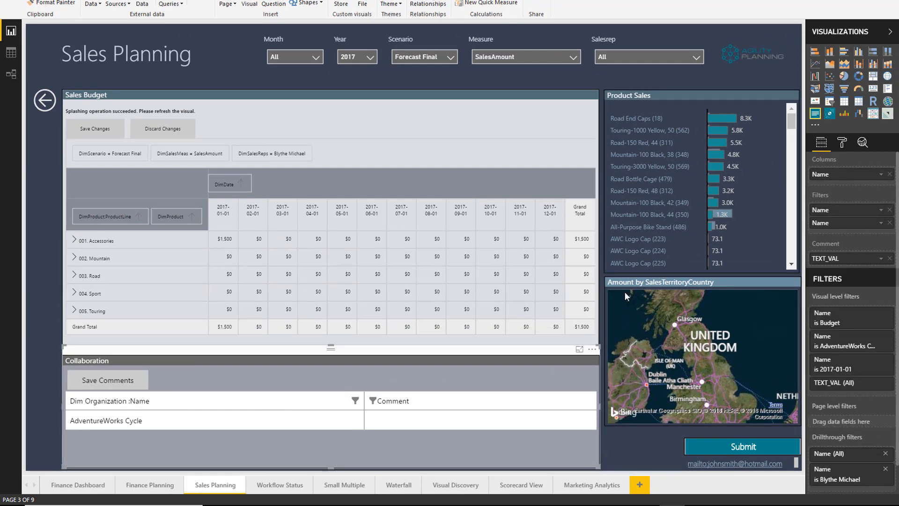
left_click(414, 421)
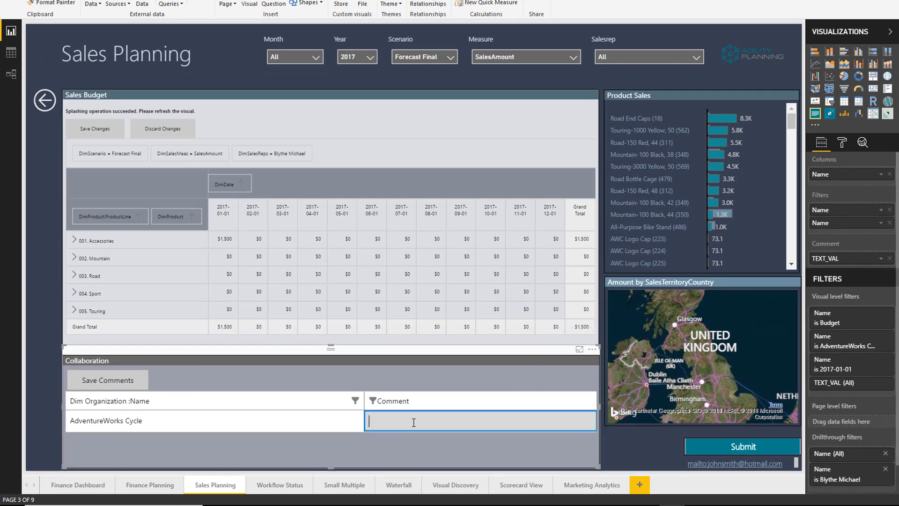
type("d")
key("BackSpace")
type("Test")
key("Return")
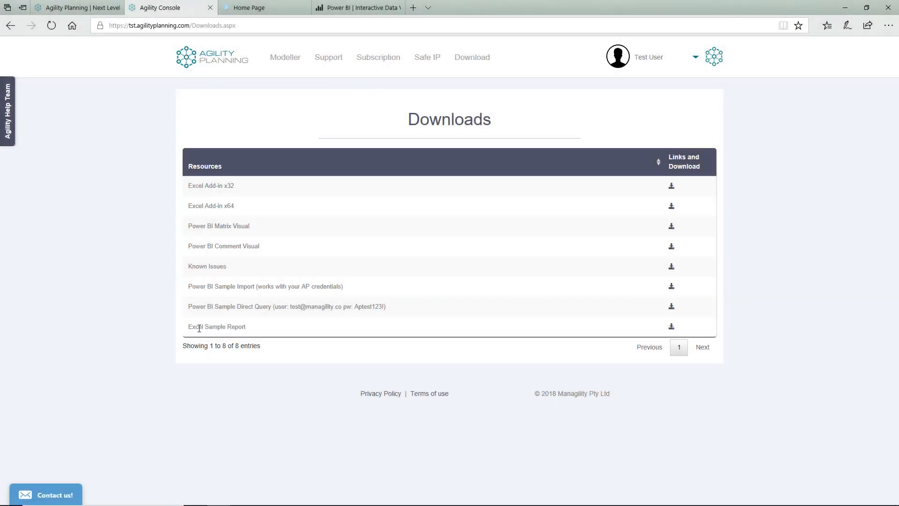
Download the Excel Sample Report from the Agility Planning Downloads page
left_click(671, 327)
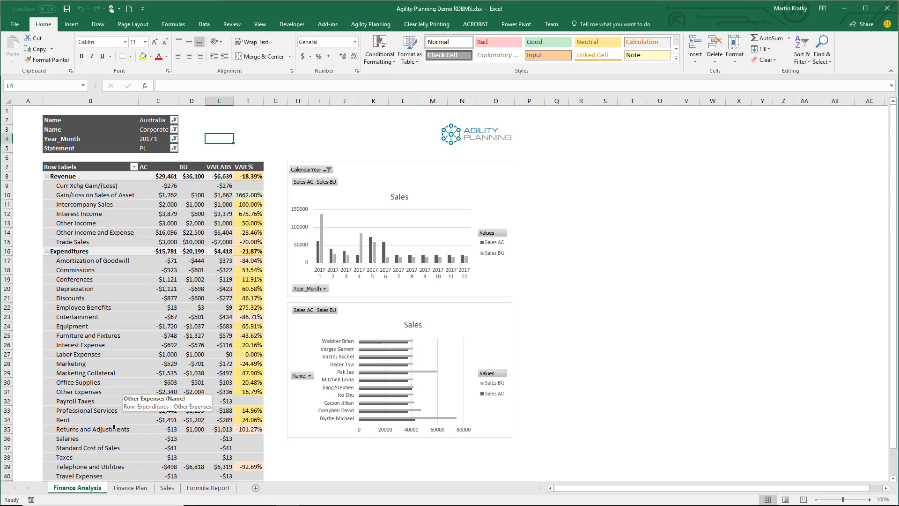
Browse the Finance Plan, Sales and Formula Report sheets, then return to Finance Plan with the Agility Planning ribbon shown
left_click(136, 487)
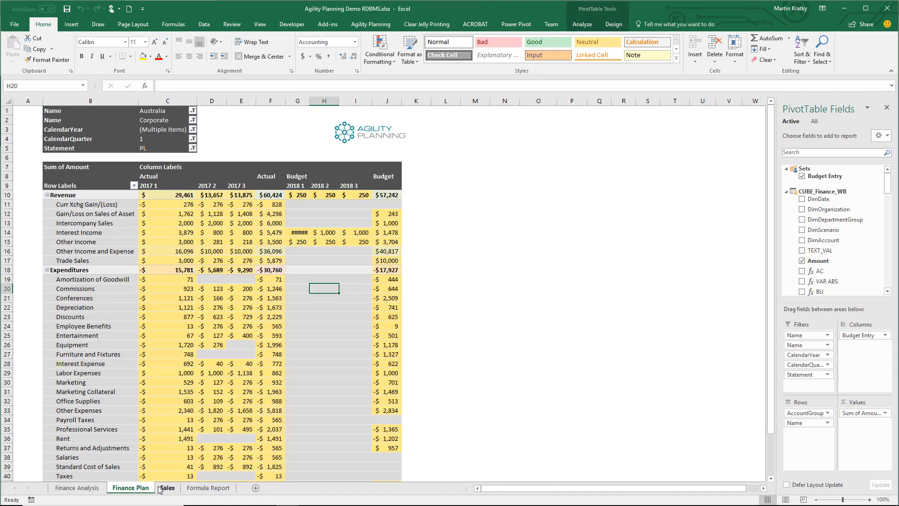
left_click(167, 488)
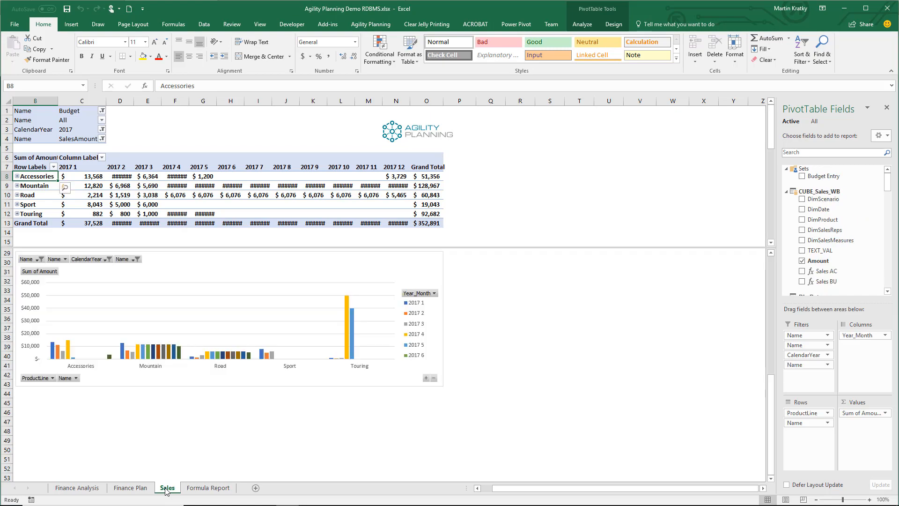
left_click(190, 488)
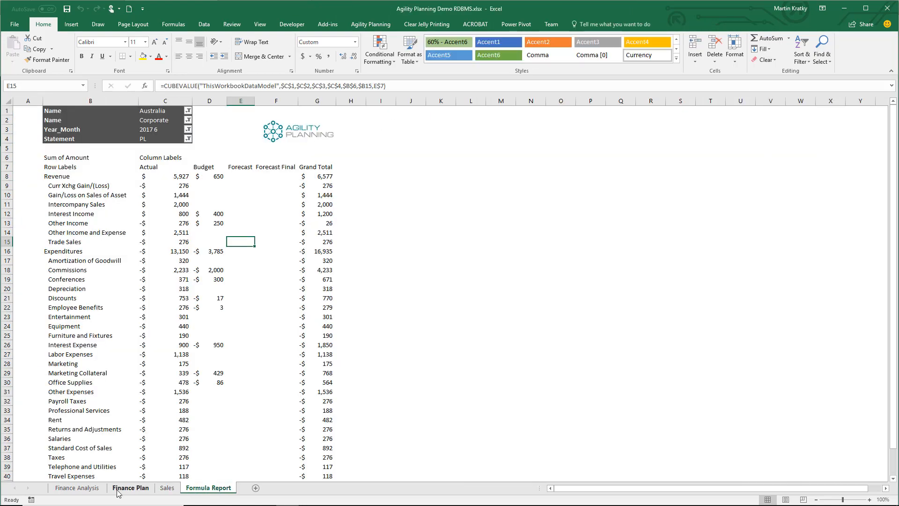
left_click(87, 489)
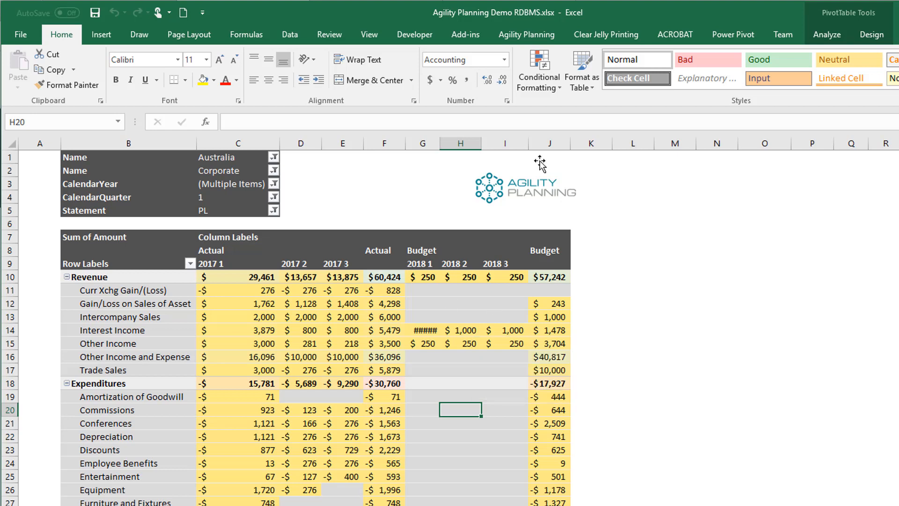
left_click(531, 35)
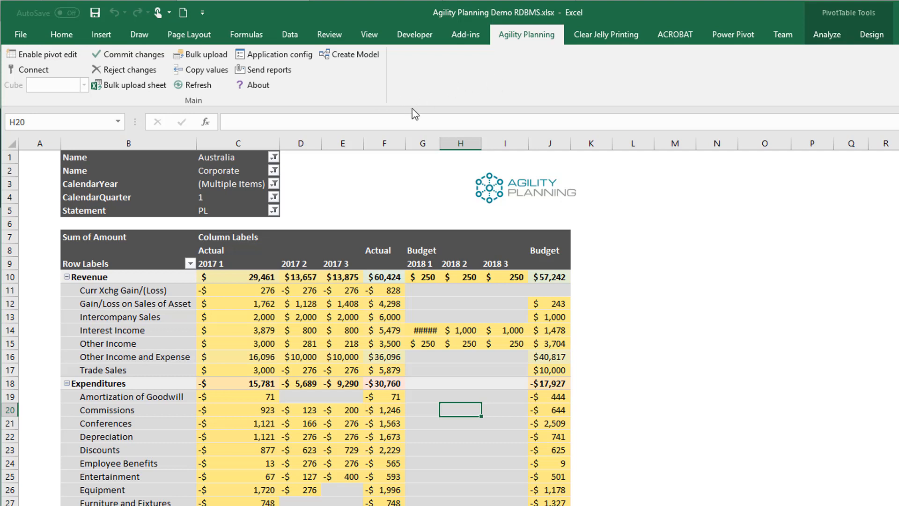
Log the Agility Planning add-in into the server with the account e-mail and password
left_click(34, 69)
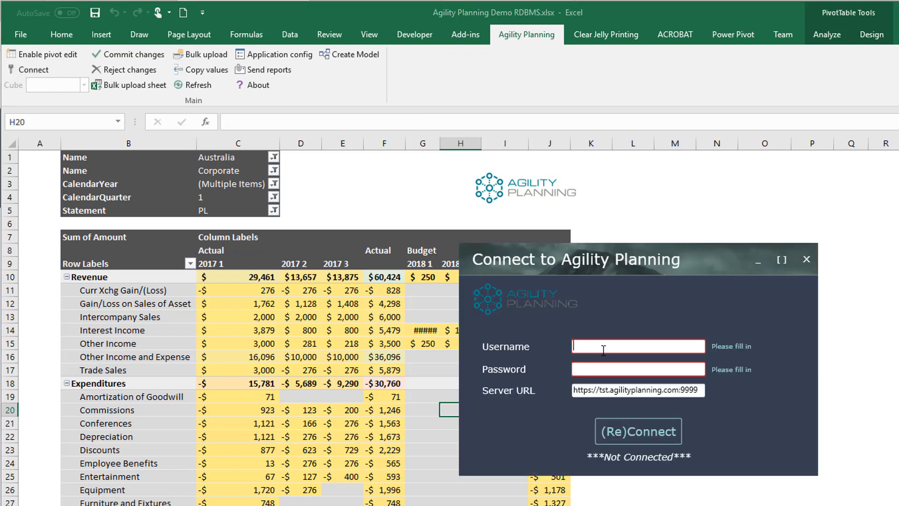
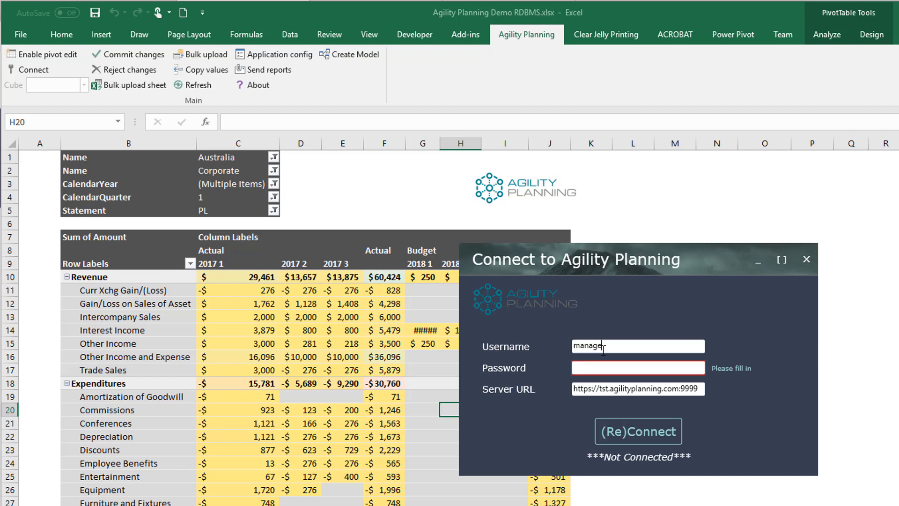
key("Tab")
type("•••••••••")
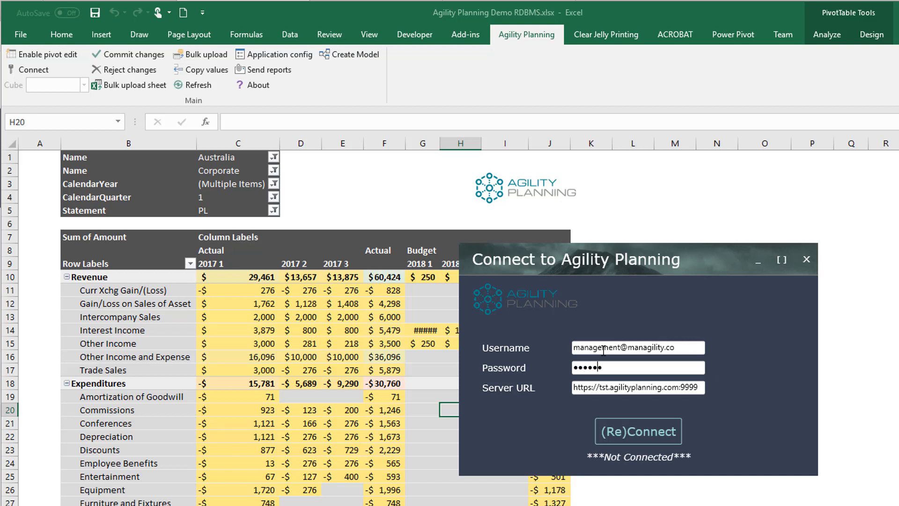
key("Return")
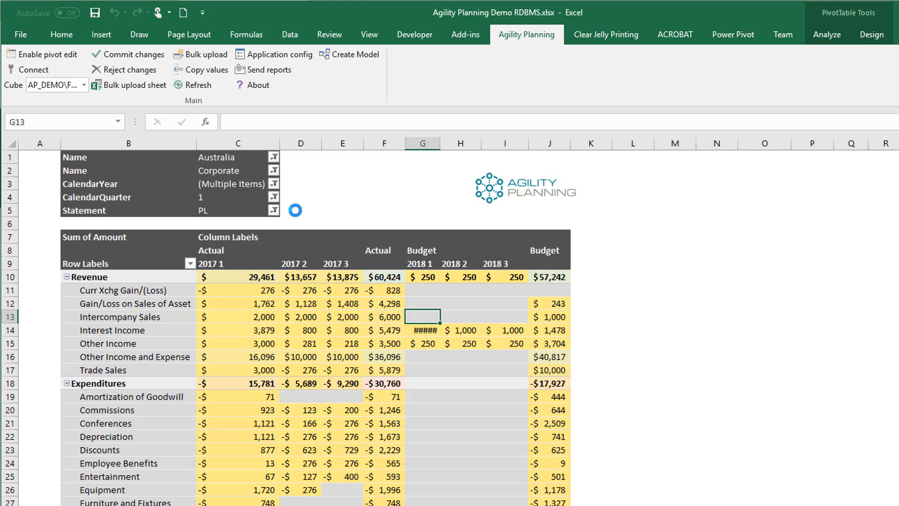
Filter the pivot to Canadian Division and enter -1000 as the 2018 1 Entertainment budget
left_click(171, 199)
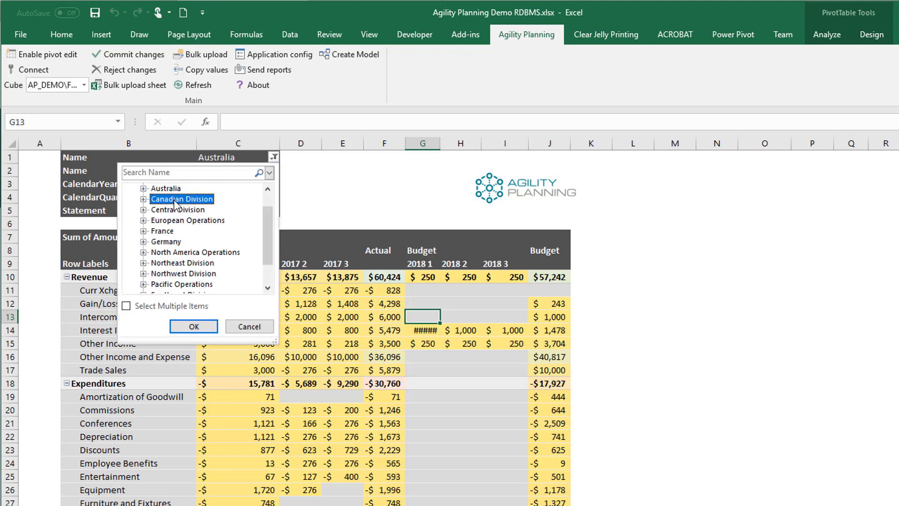
left_click(193, 326)
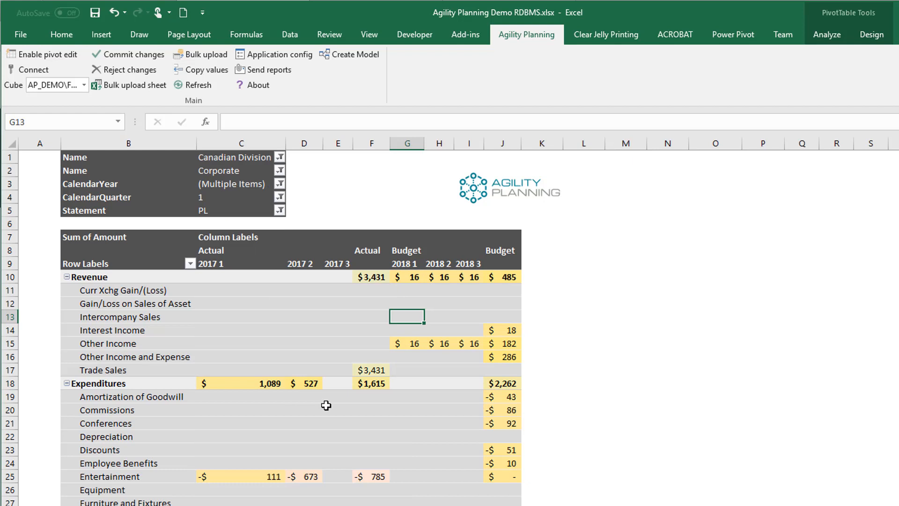
left_click(411, 303)
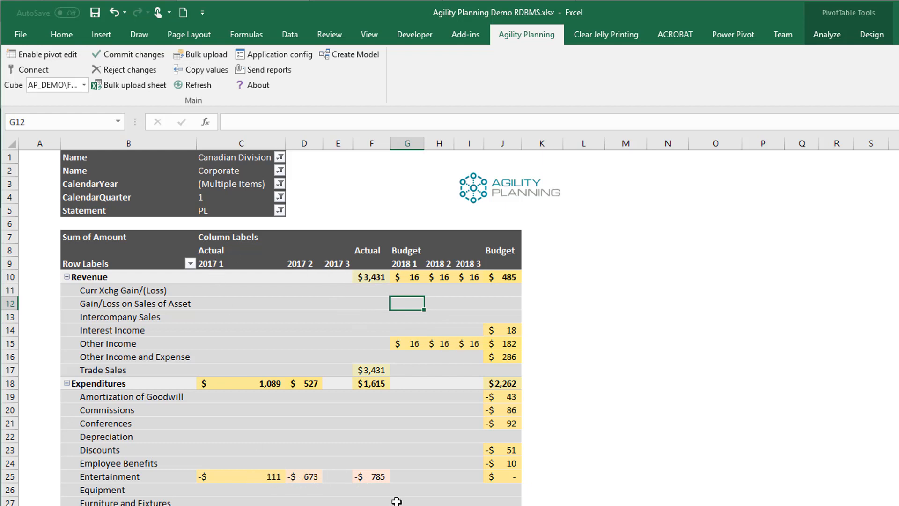
left_click(405, 489)
left_click(411, 477)
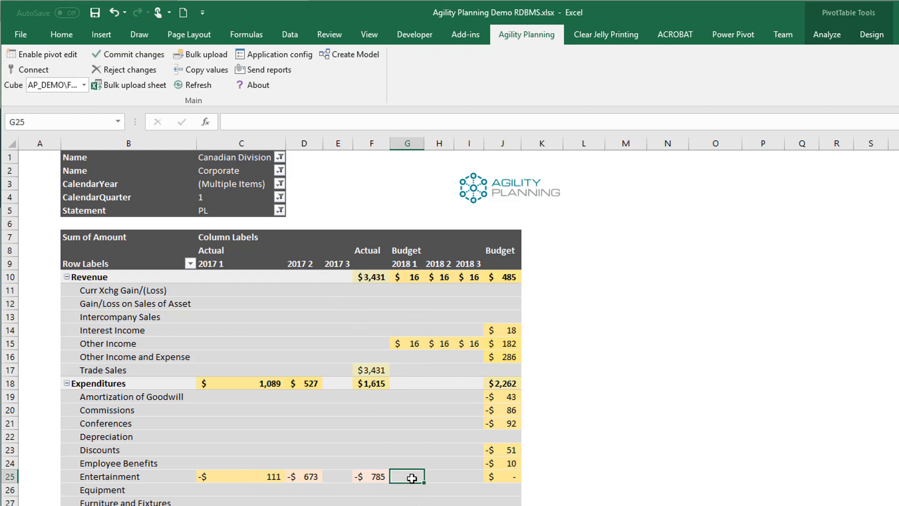
type("-1000")
key("Return")
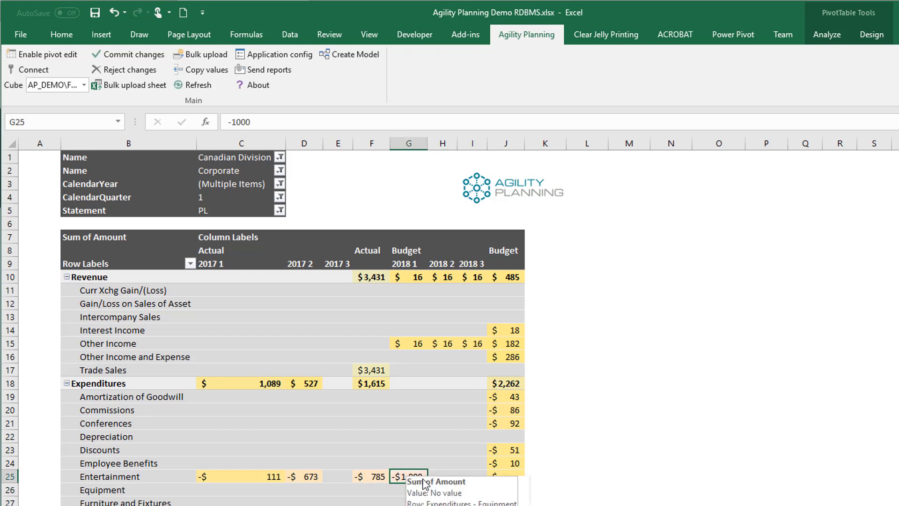
Fill -1000 across 2018 2 and 2018 3, autofit column I, and commit the changes
left_click_drag(425, 479, 473, 477)
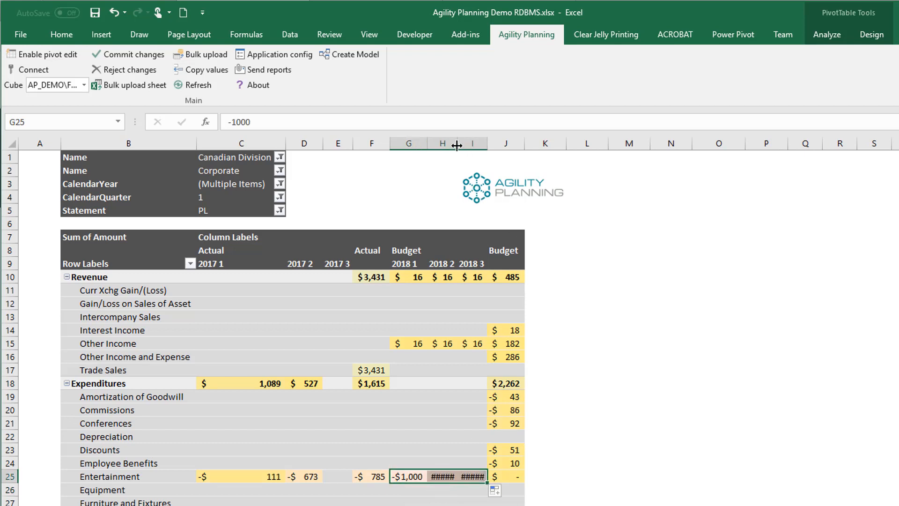
key("ctrl+r")
double_click(496, 143)
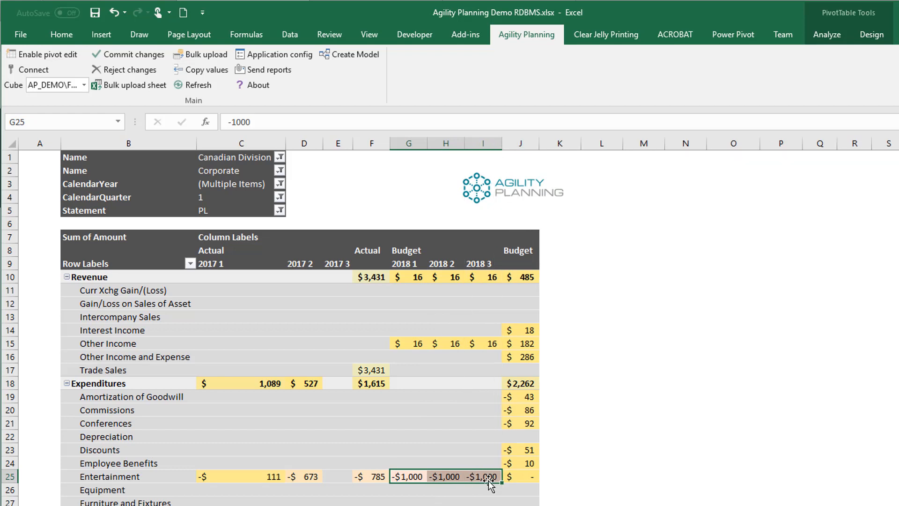
left_click(454, 453)
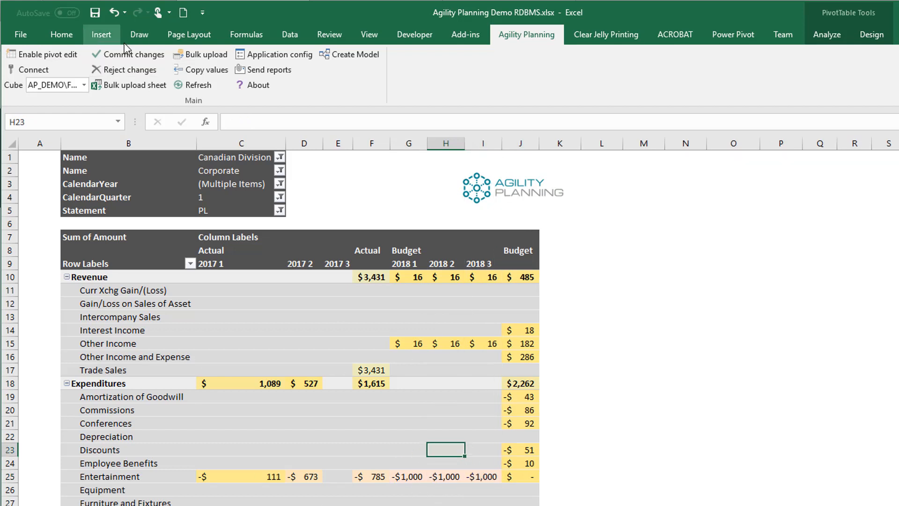
left_click(130, 57)
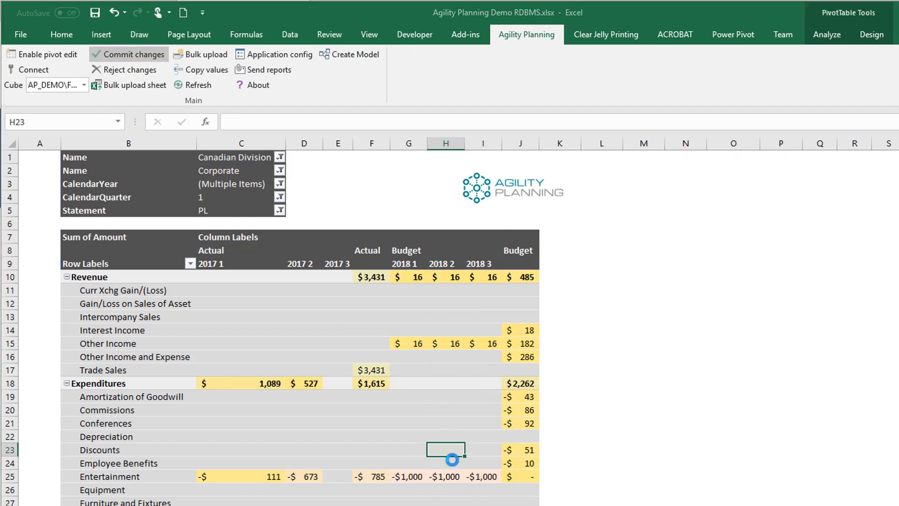
left_click(694, 423)
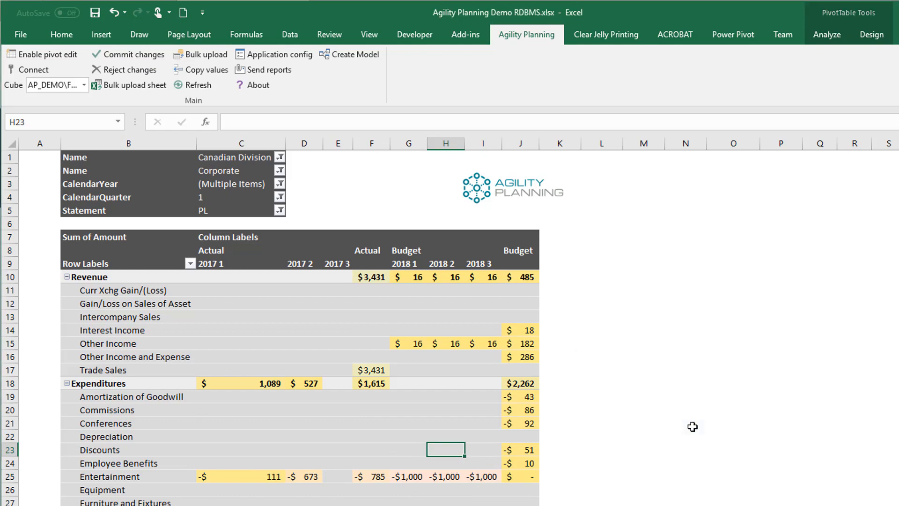